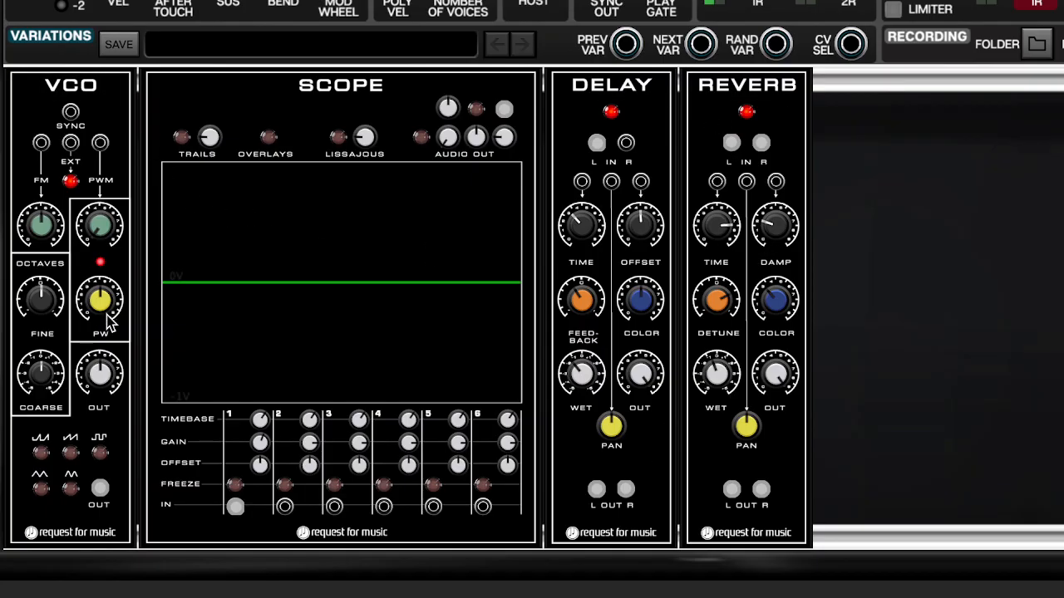
# - Patch the VCO output into scope channel 1 and enable the VCO's sine waveform
pyautogui.moveTo(100, 488); pyautogui.dragTo(236, 507)
pyautogui.moveTo(123, 597); pyautogui.dragTo(100, 597)
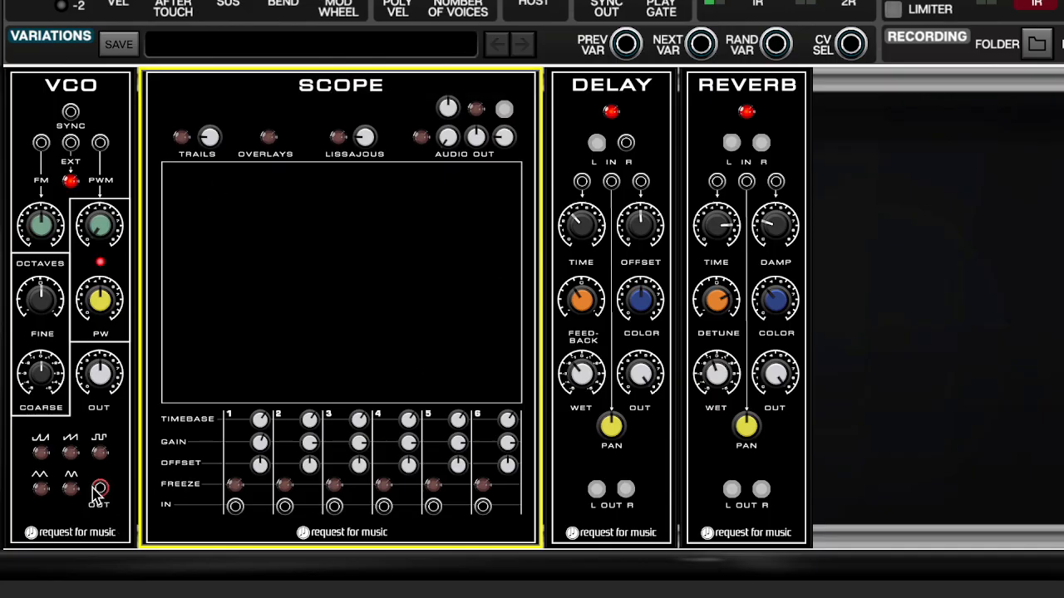
pyautogui.moveTo(100, 489); pyautogui.dragTo(233, 510)
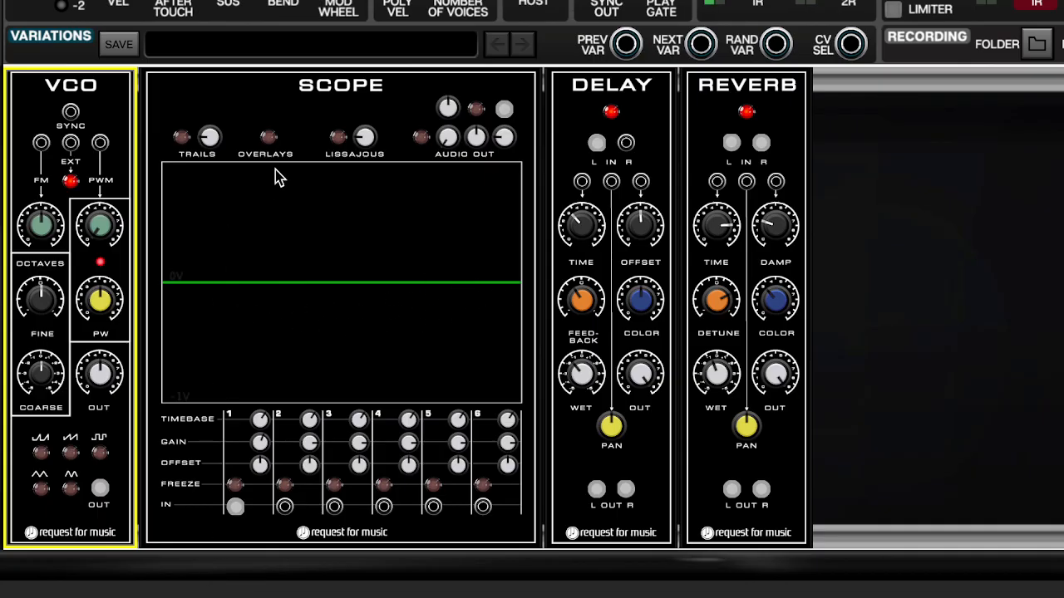
pyautogui.click(71, 491)
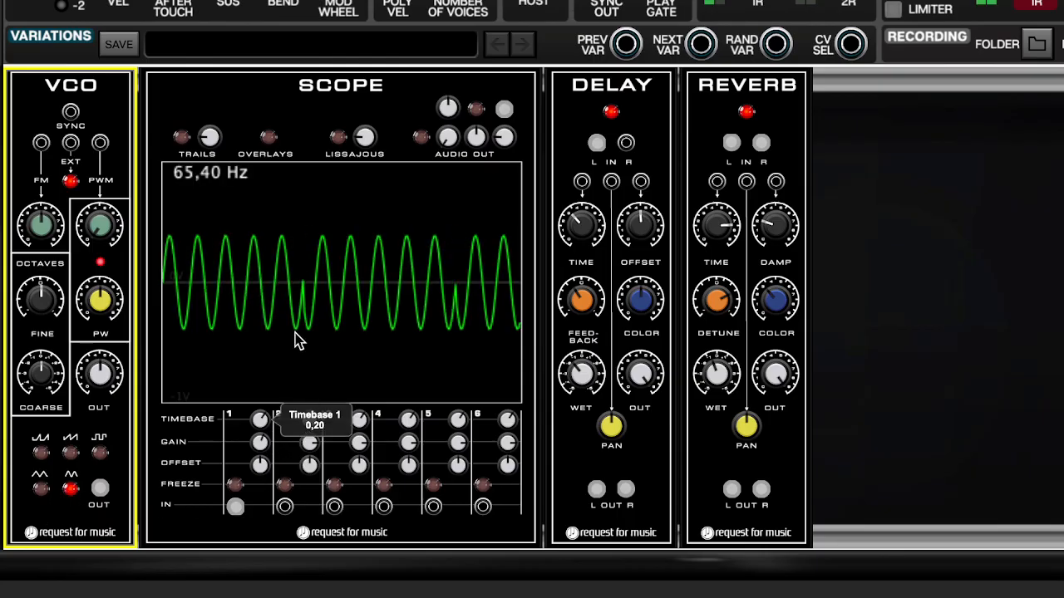
# - Reduce scope channel 1's timebase to show about one wave cycle and turn the VCO's fine tune slightly down
pyautogui.click(258, 425)
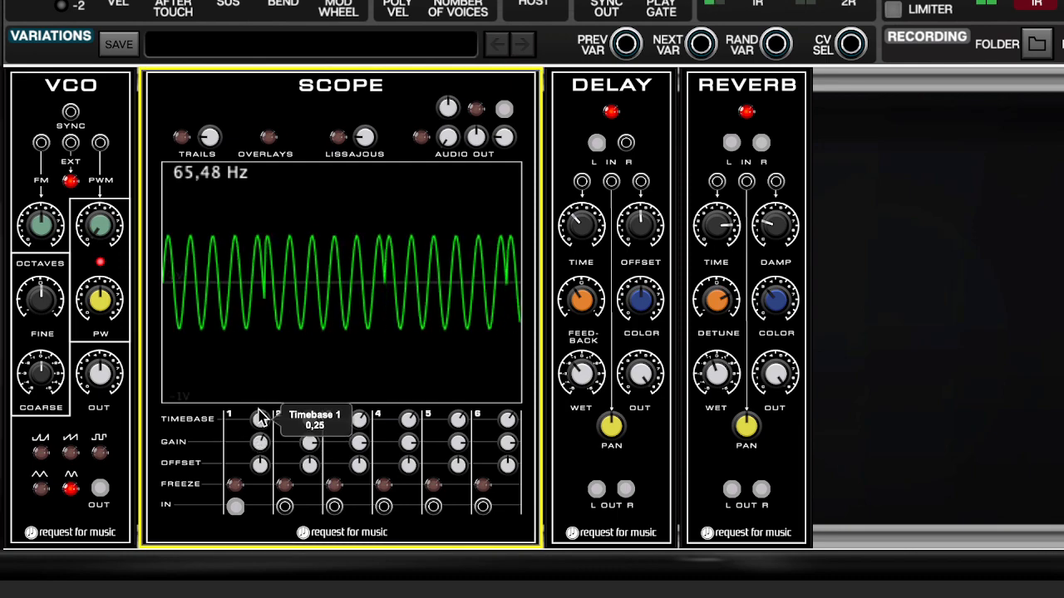
pyautogui.moveTo(257, 433); pyautogui.dragTo(267, 526)
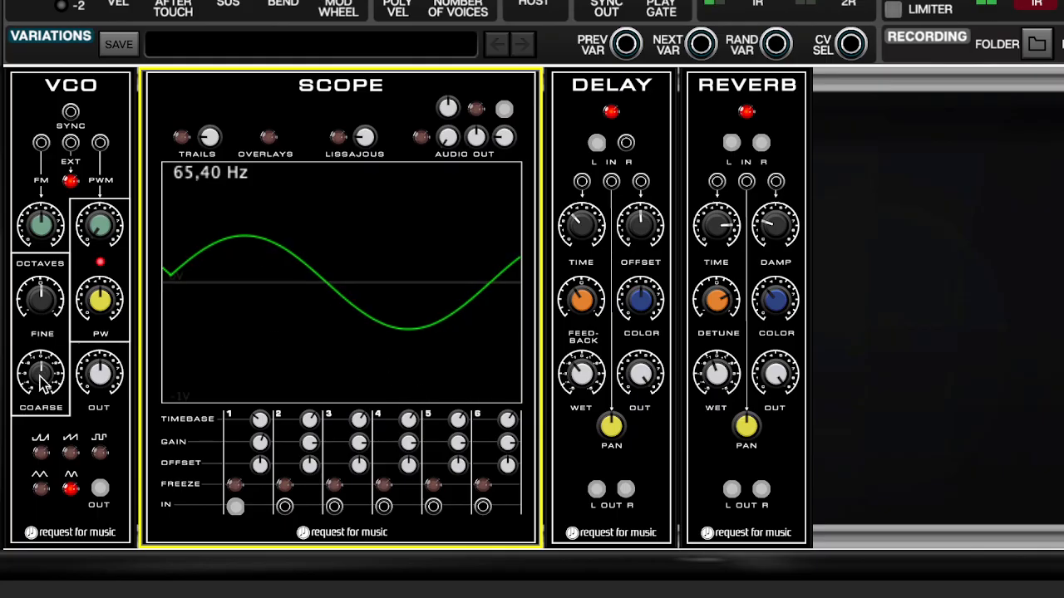
pyautogui.click(43, 298)
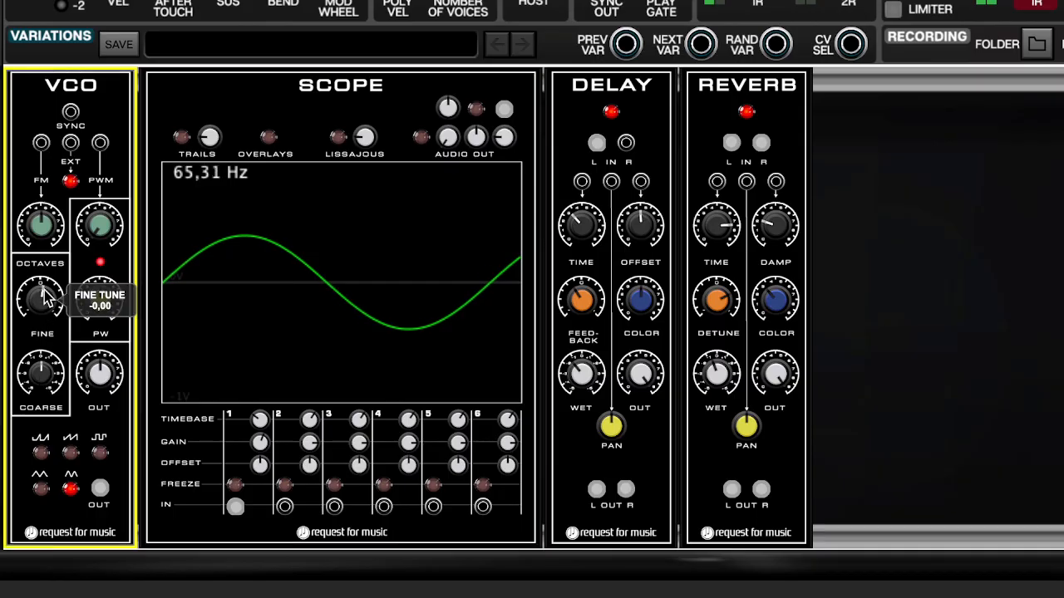
pyautogui.moveTo(45, 289); pyautogui.dragTo(75, 315)
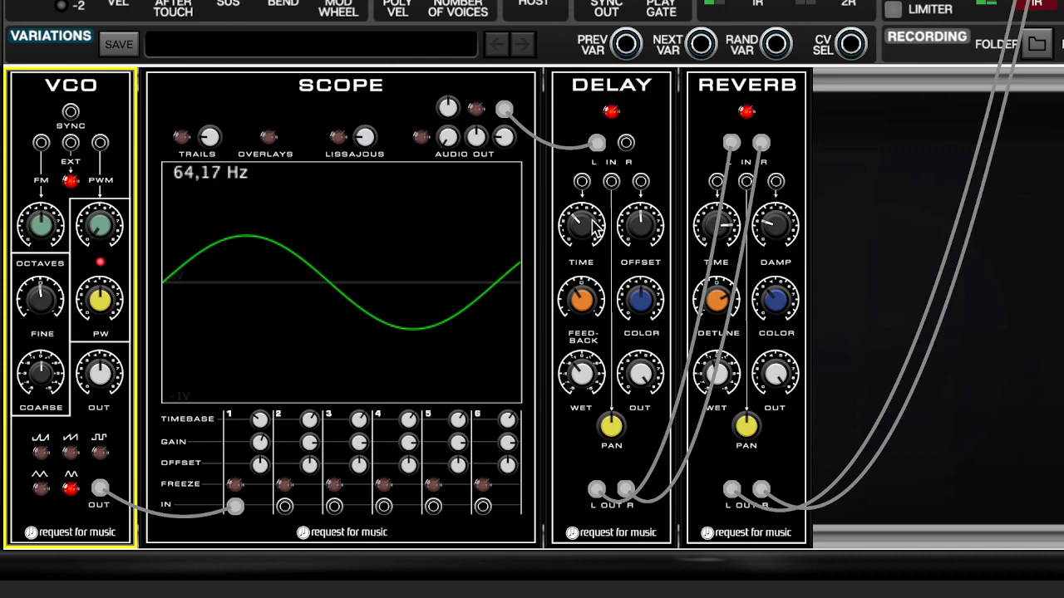
# - Turn up the gain of the scope's audio output that feeds the delay's left input
pyautogui.moveTo(509, 110)
pyautogui.mouseDown()
pyautogui.moveTo(574, 86)
pyautogui.moveTo(647, 87)
pyautogui.moveTo(503, 113)
pyautogui.mouseUp()
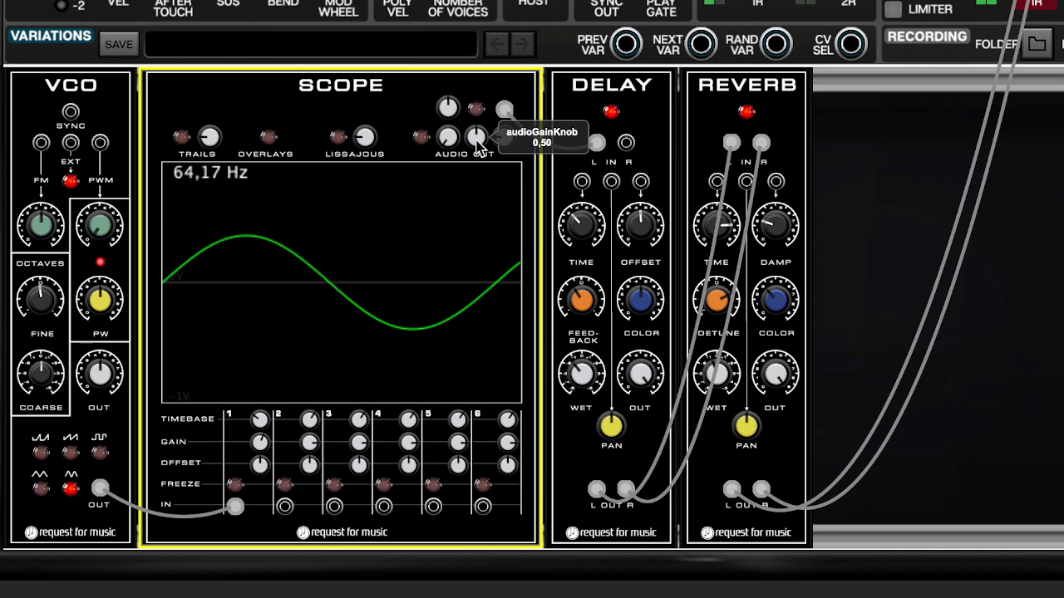
pyautogui.moveTo(478, 139); pyautogui.dragTo(501, 2)
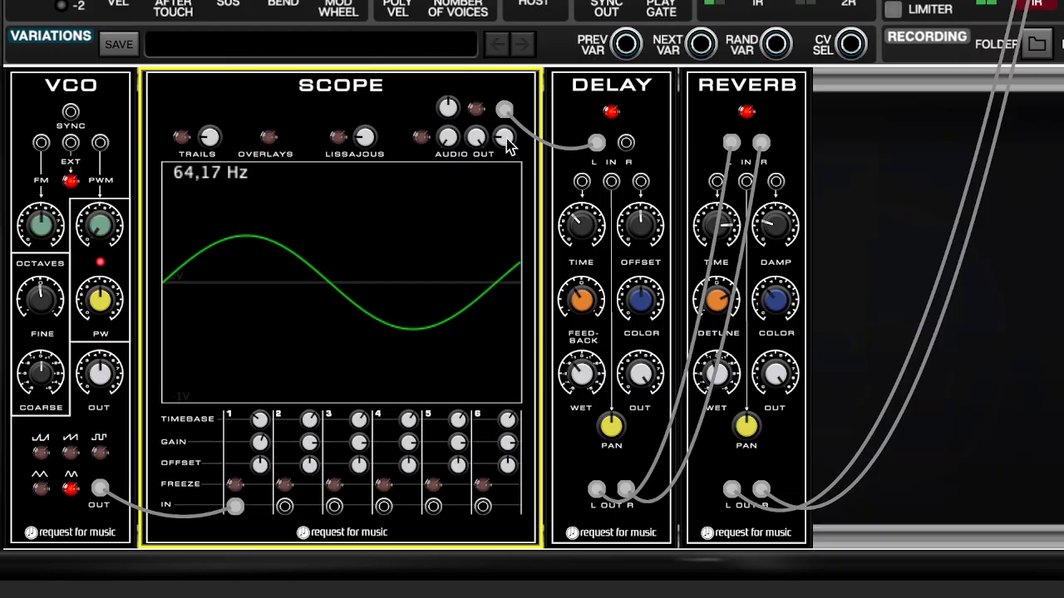
pyautogui.moveTo(505, 141)
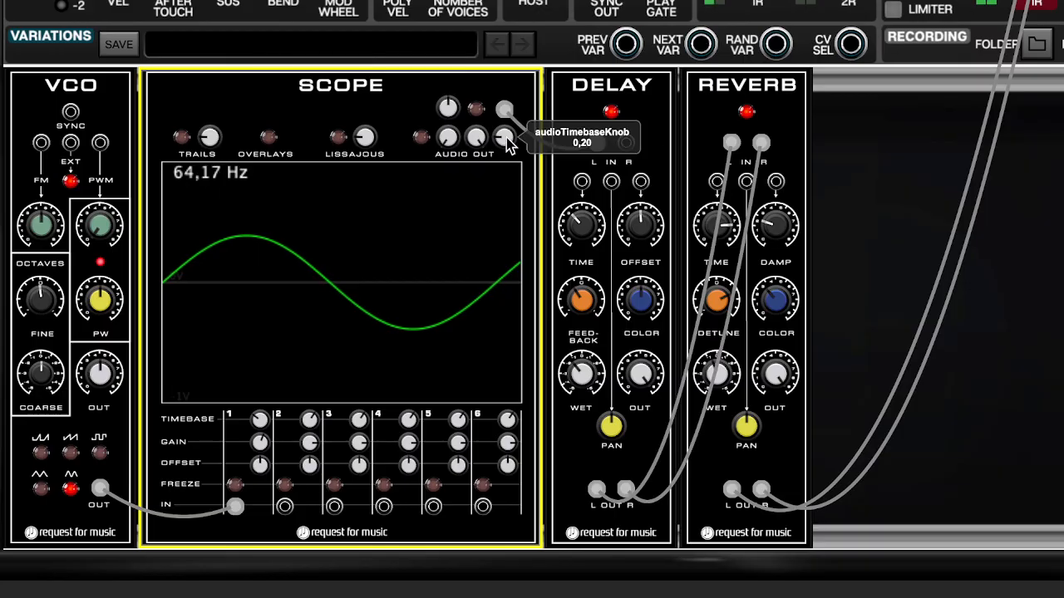
pyautogui.moveTo(504, 109); pyautogui.dragTo(596, 142)
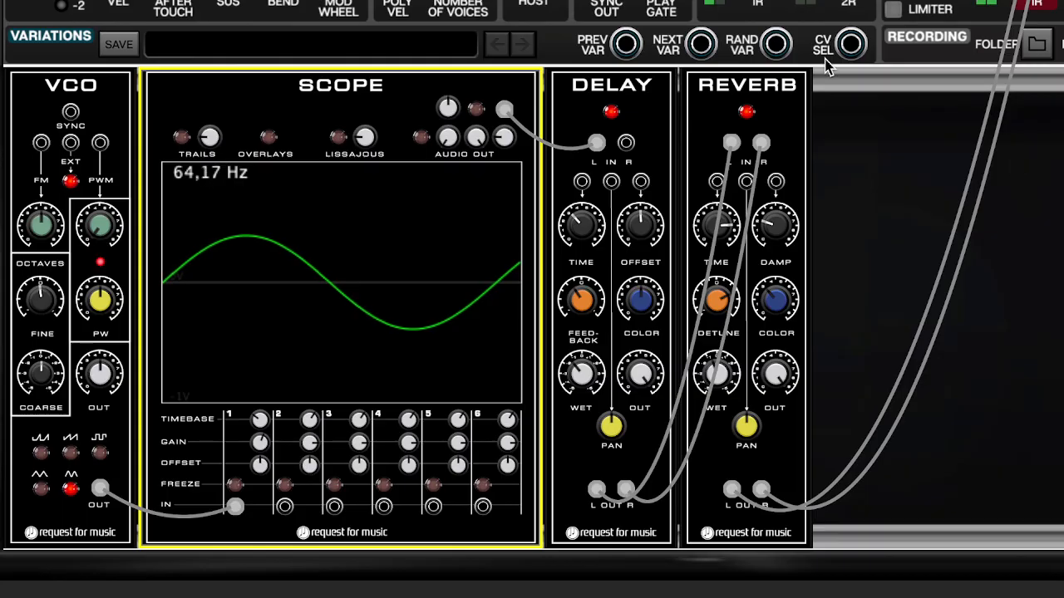
# - Turn the VCO's output level fully up and slightly increase scope channel 1's gain so the wave nearly fills the display
pyautogui.moveTo(98, 377); pyautogui.dragTo(181, 97)
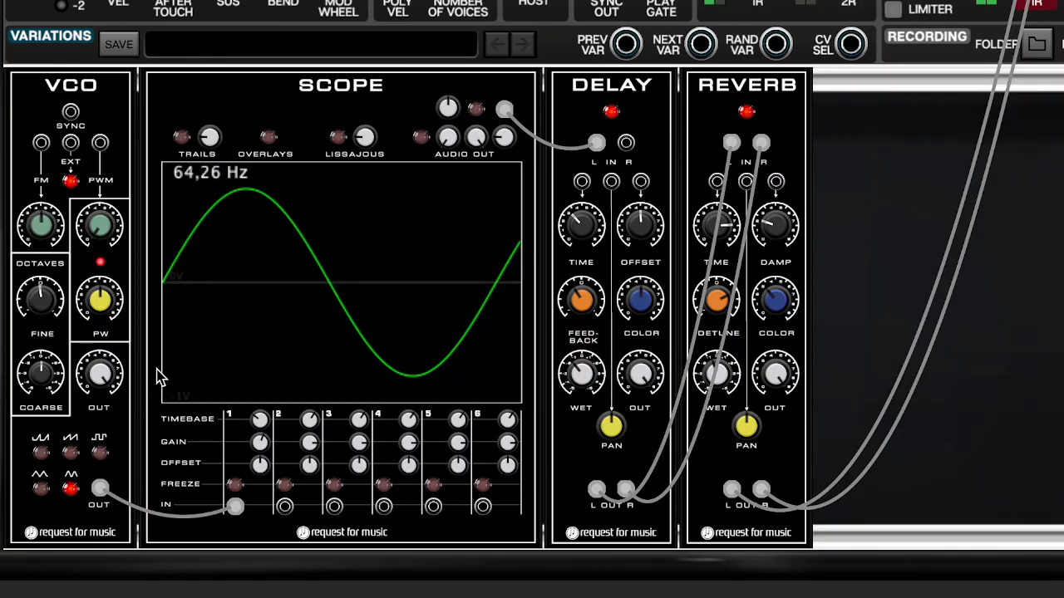
pyautogui.moveTo(98, 375); pyautogui.dragTo(143, 198)
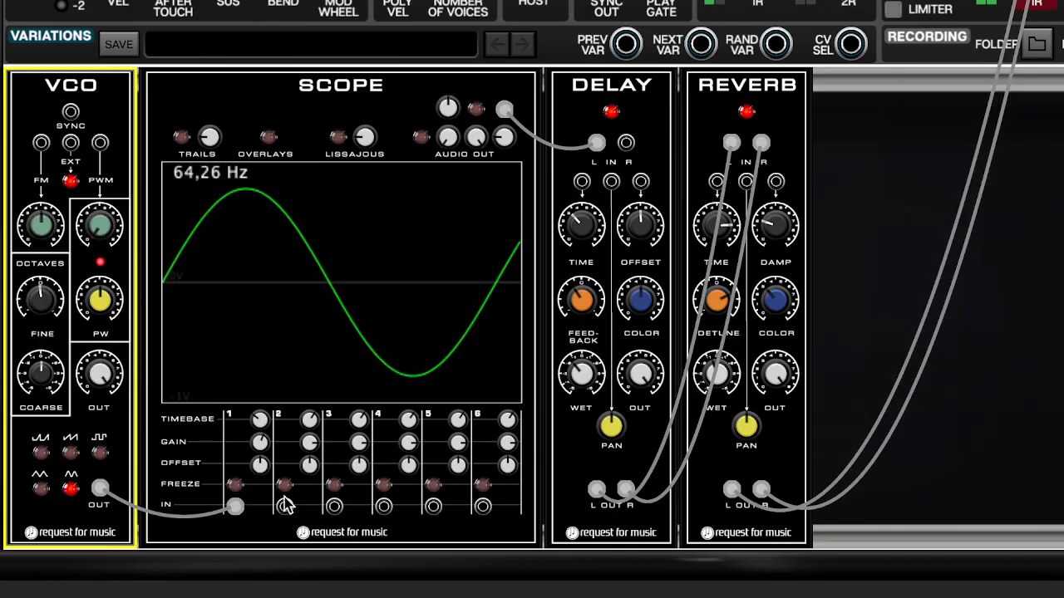
pyautogui.moveTo(253, 449)
pyautogui.mouseDown()
pyautogui.moveTo(277, 330)
pyautogui.moveTo(272, 440)
pyautogui.mouseUp()
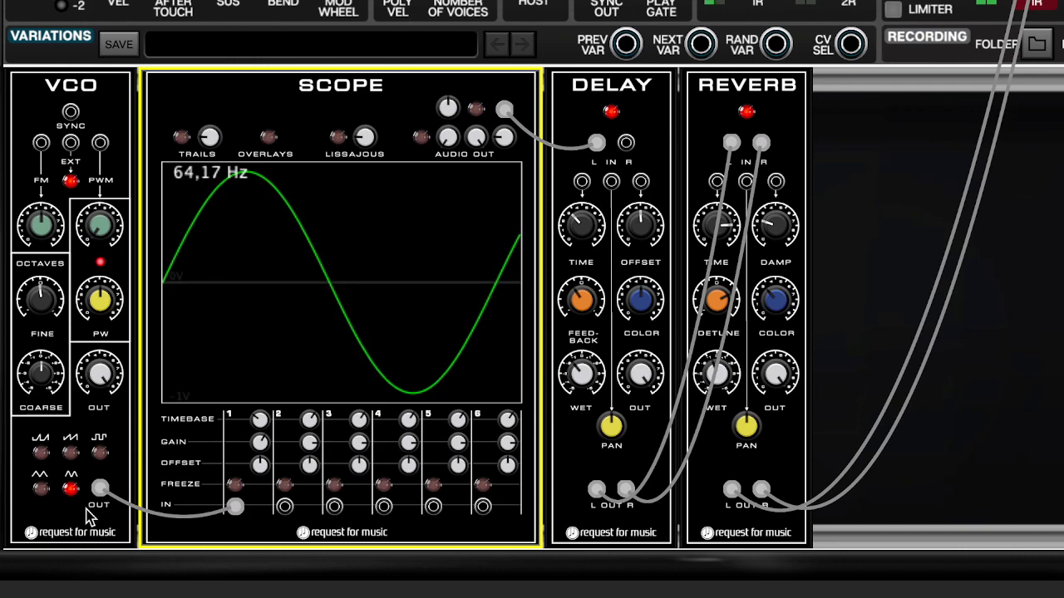
# - Switch the VCO from the sine to the triangle waveform and lower scope channel 1's gain
pyautogui.click(40, 489)
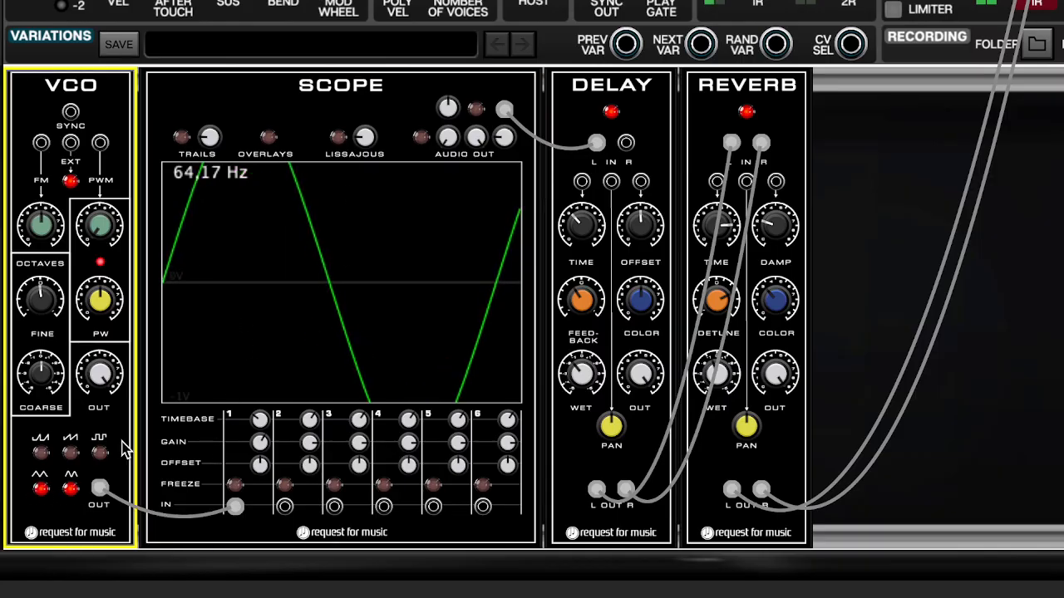
pyautogui.moveTo(259, 441); pyautogui.dragTo(261, 487)
pyautogui.click(70, 490)
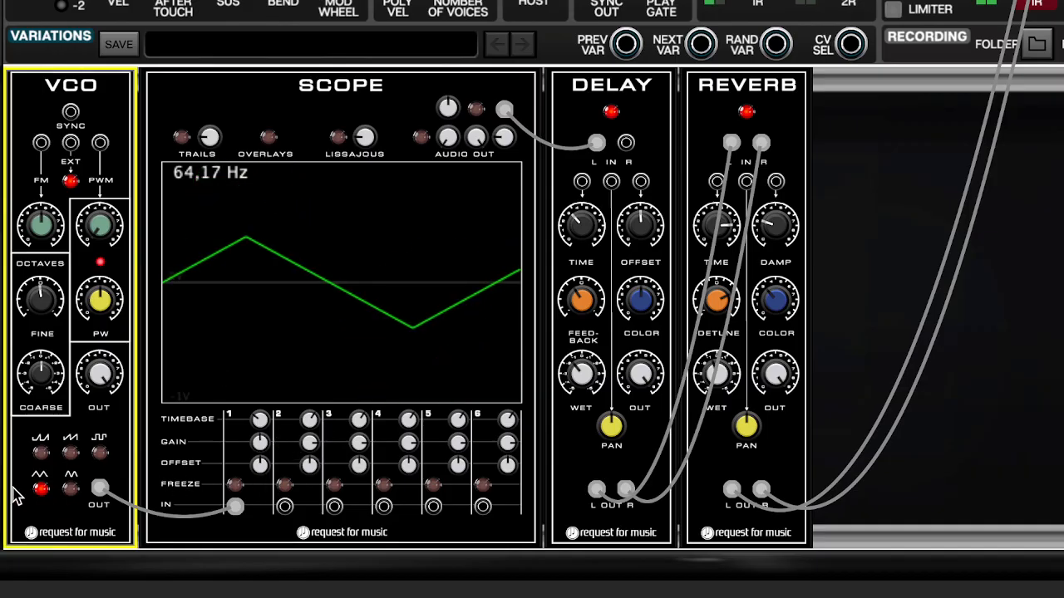
# - Mix the sine waveform with the triangle on the VCO, and return to the triangle alone
pyautogui.click(71, 489)
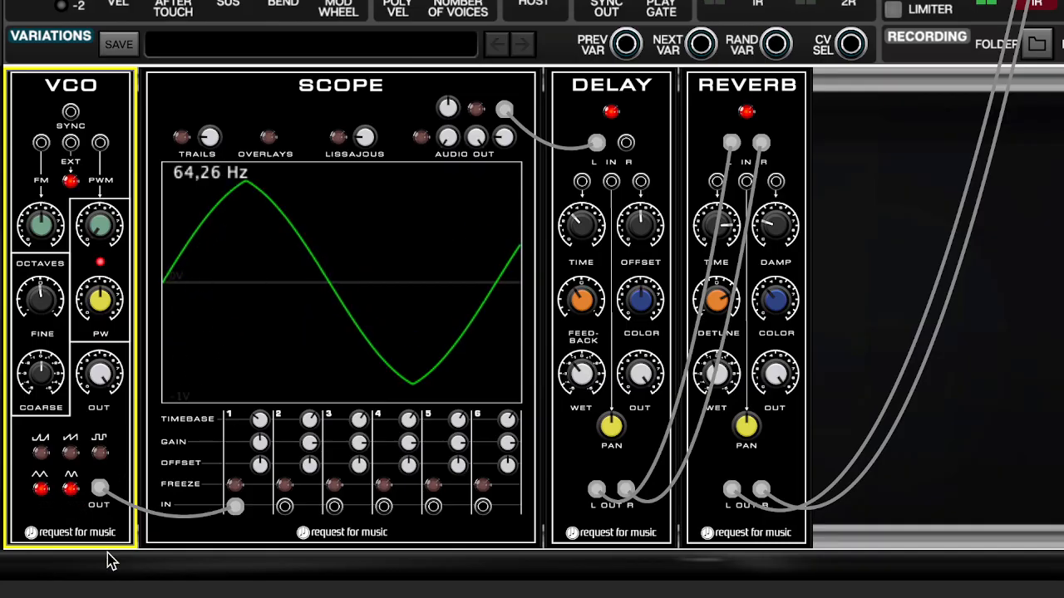
pyautogui.click(39, 491)
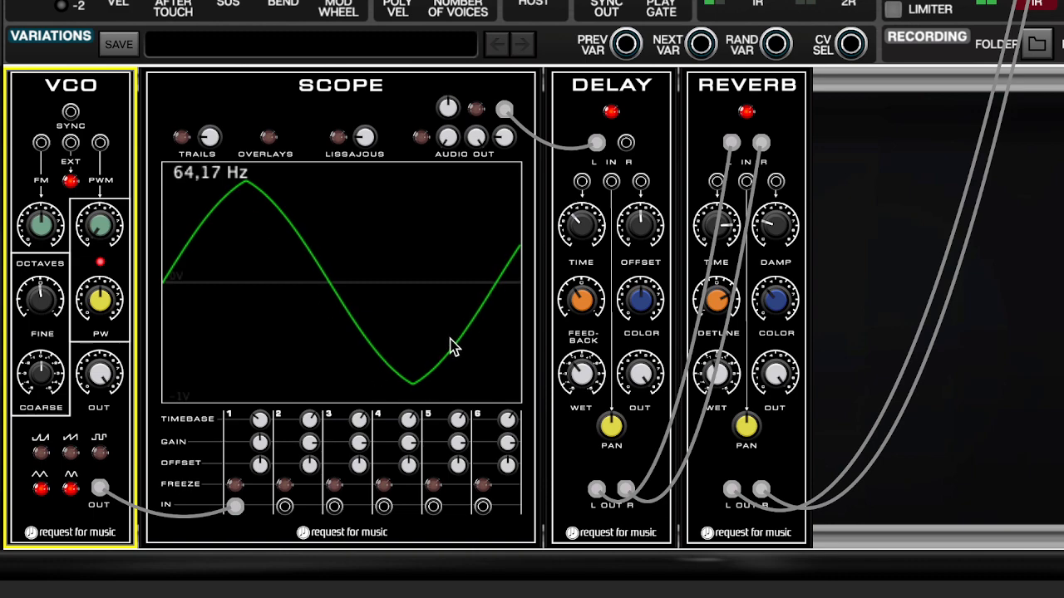
pyautogui.click(71, 488)
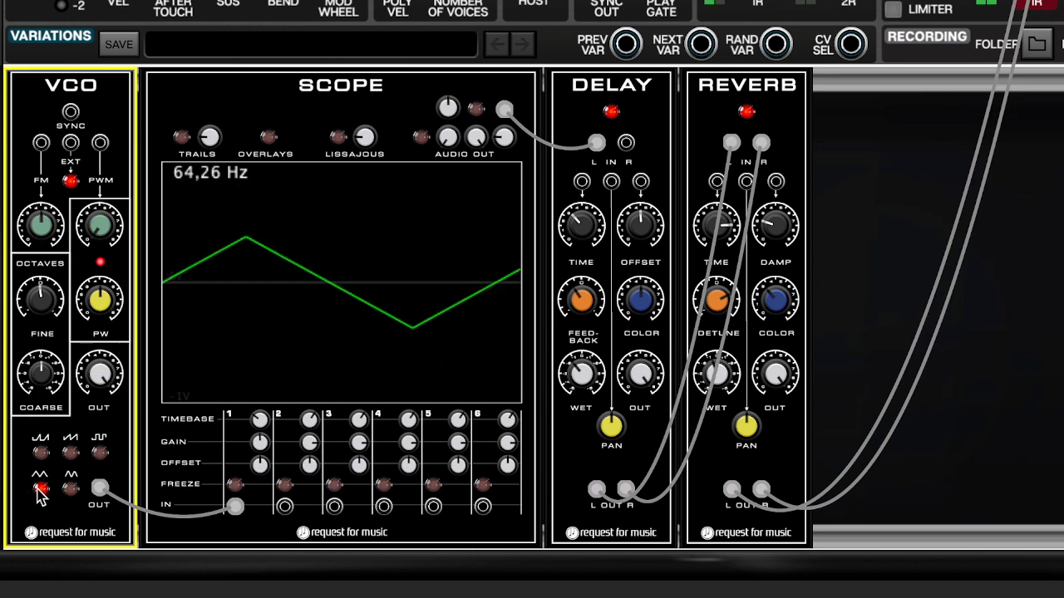
# - Audition the VCO's square, sawtooth and spike waveforms one at a time, and return to the triangle
pyautogui.click(100, 452)
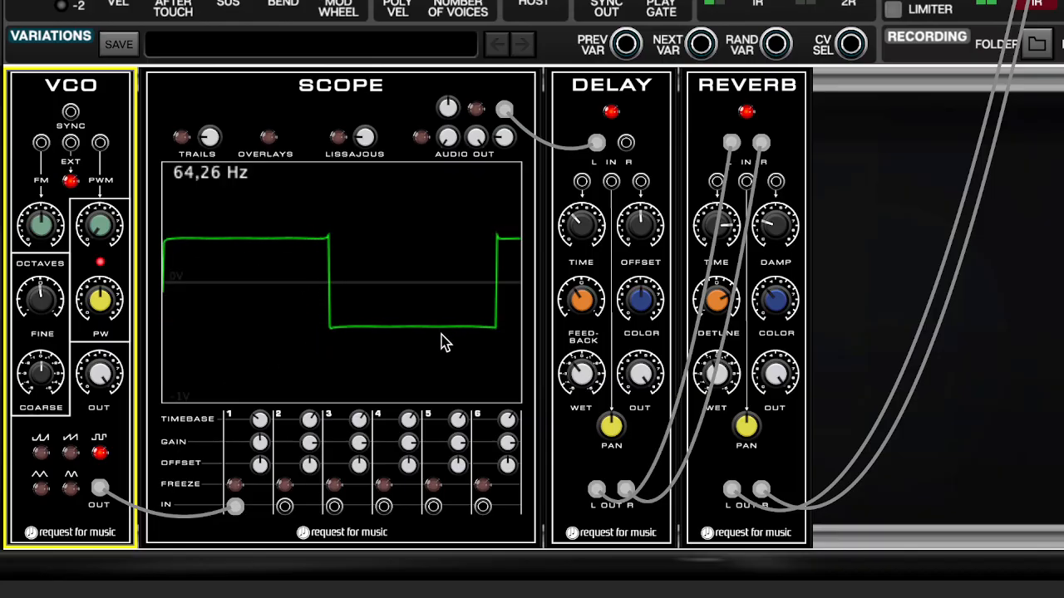
pyautogui.click(98, 454)
pyautogui.click(70, 452)
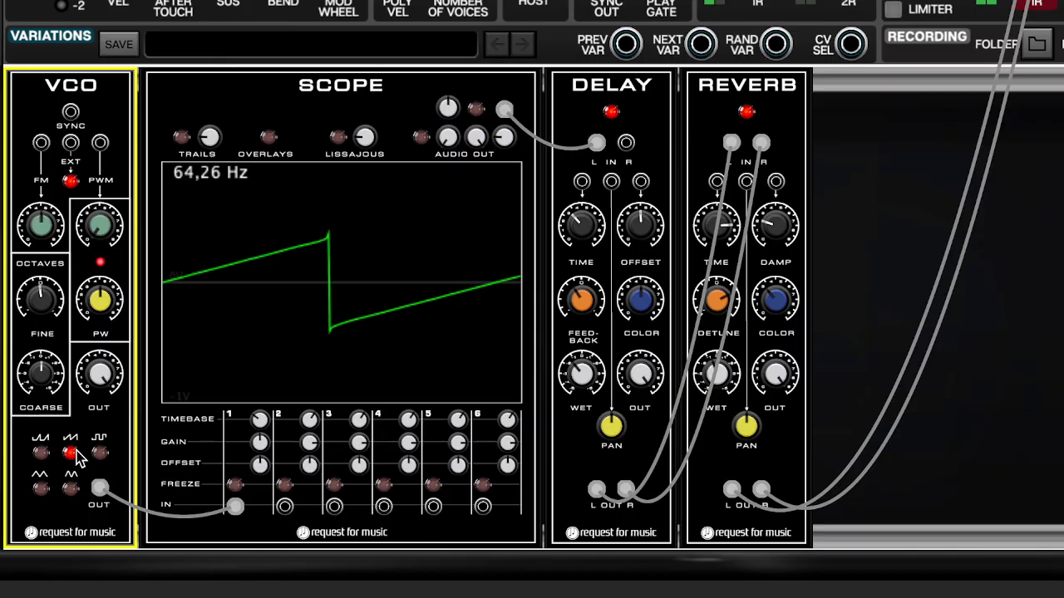
pyautogui.click(41, 453)
pyautogui.click(42, 453)
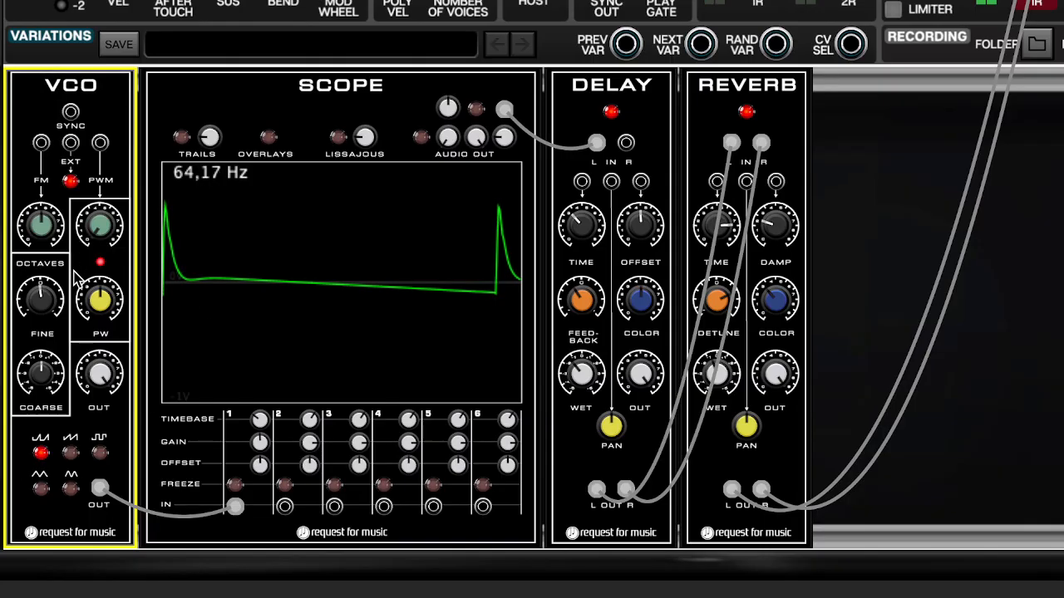
pyautogui.click(42, 454)
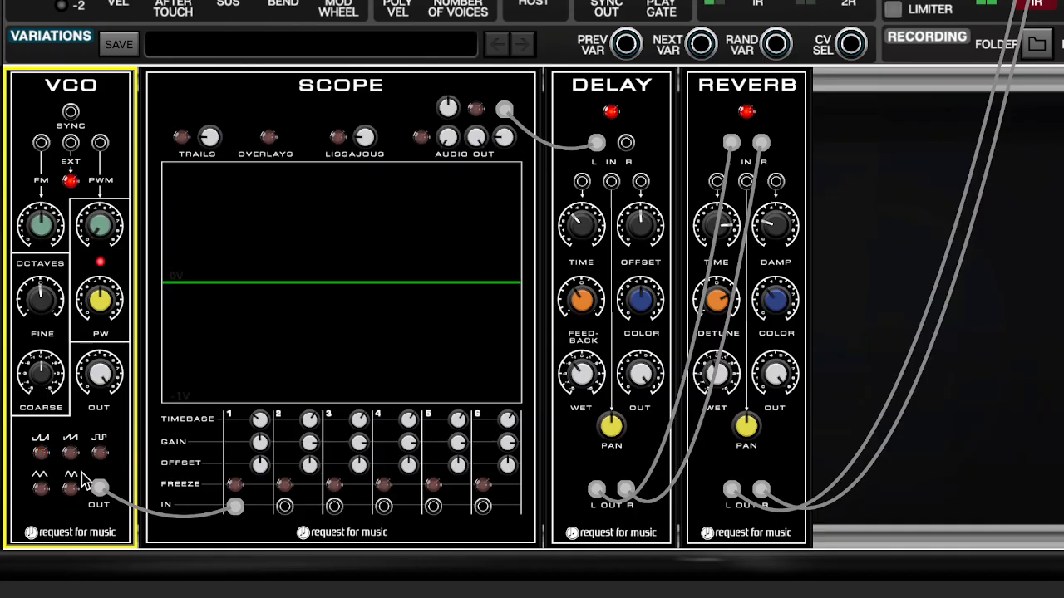
pyautogui.click(38, 489)
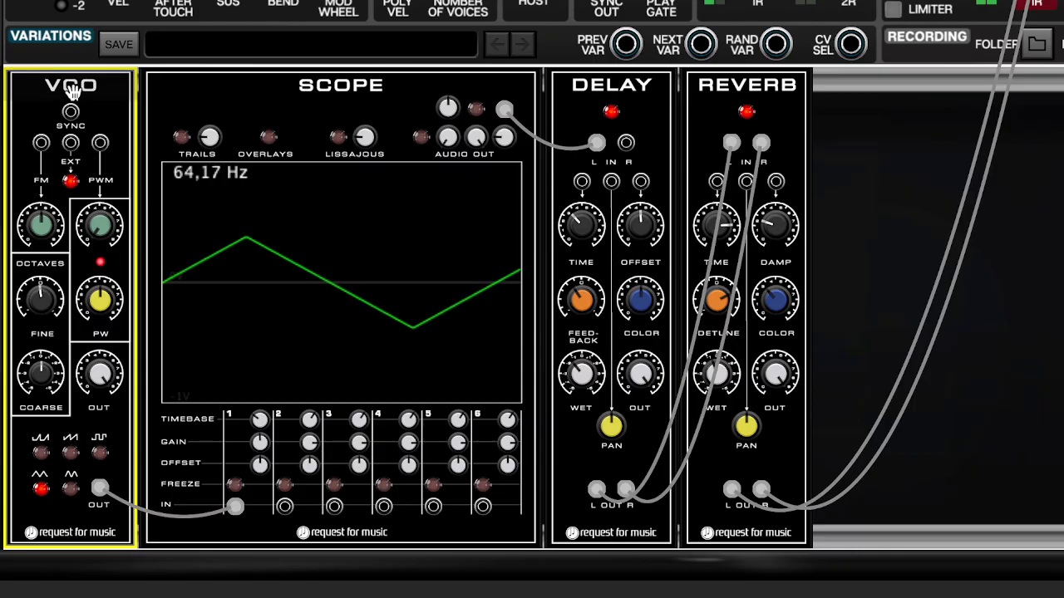
# - Duplicate the VCO beside the original and patch the copy's output into scope channel 2
pyautogui.moveTo(71, 88); pyautogui.dragTo(174, 86)
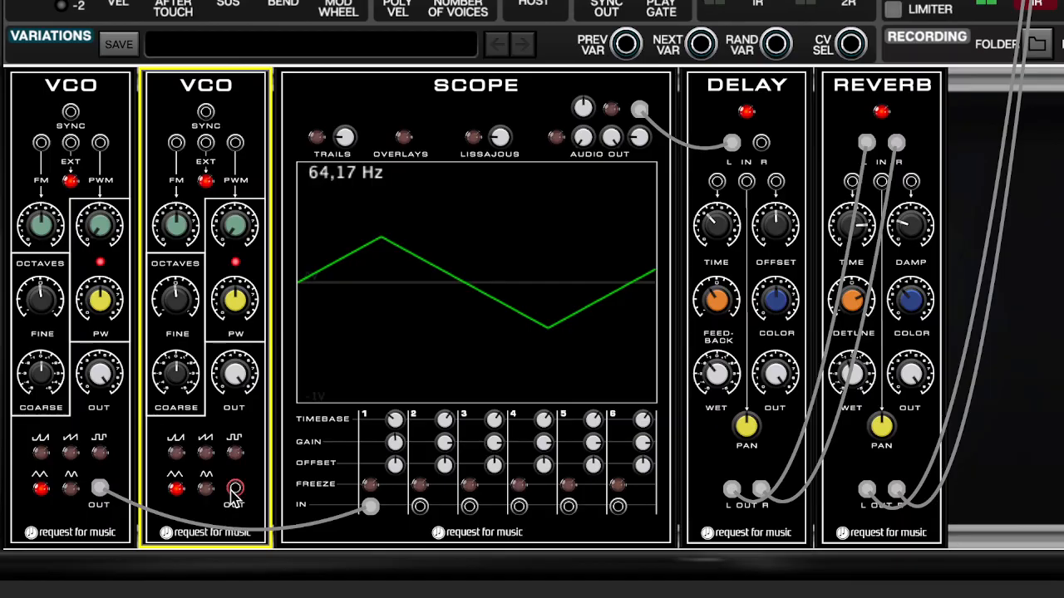
pyautogui.moveTo(235, 487); pyautogui.dragTo(423, 507)
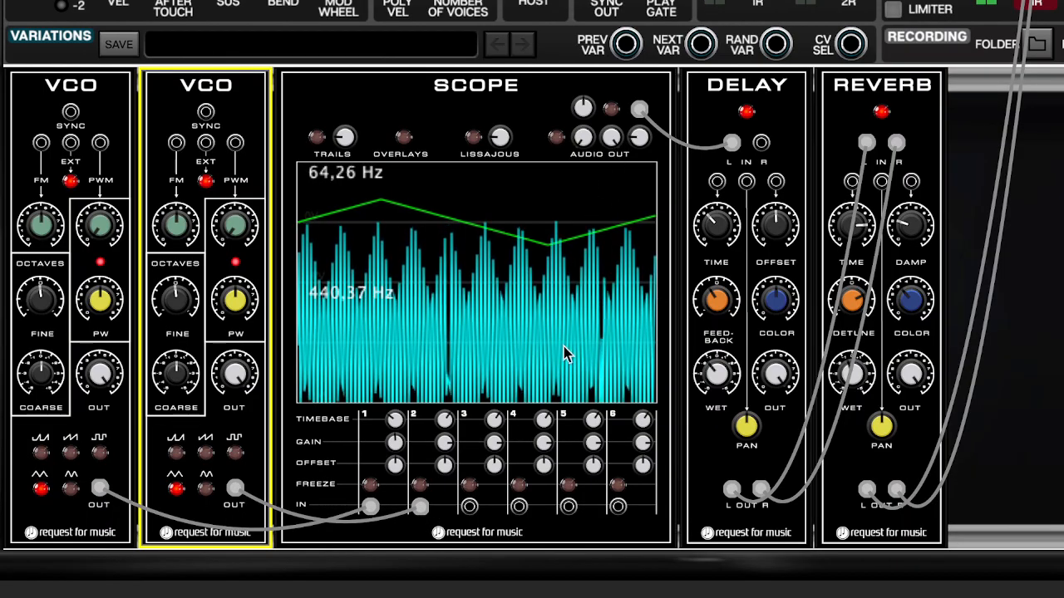
pyautogui.click(1049, 291)
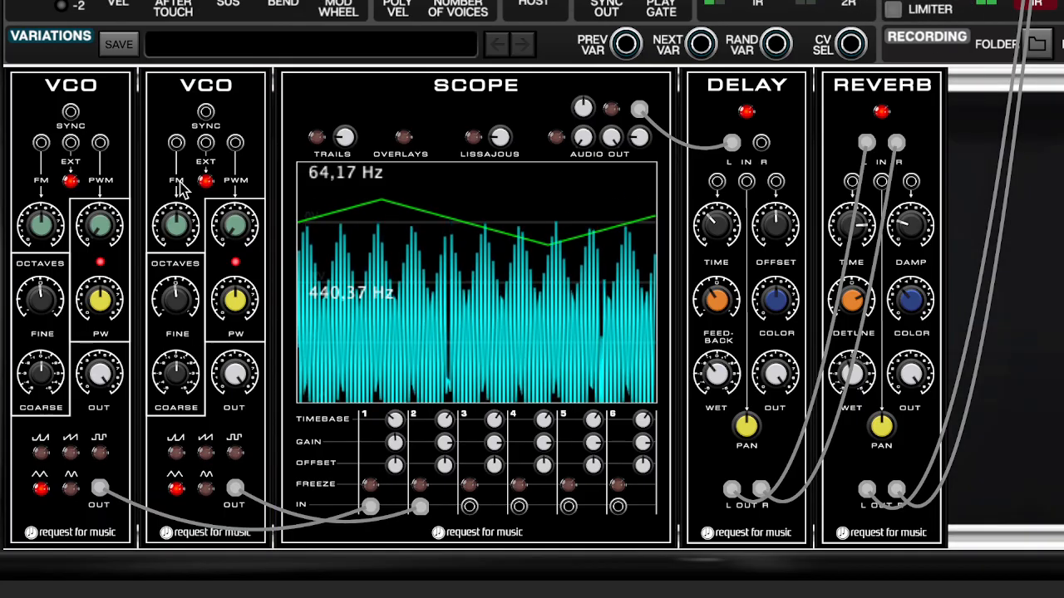
# - Set the second VCO's coarse tune to 0
pyautogui.click(179, 374)
pyautogui.moveTo(179, 374); pyautogui.dragTo(182, 382)
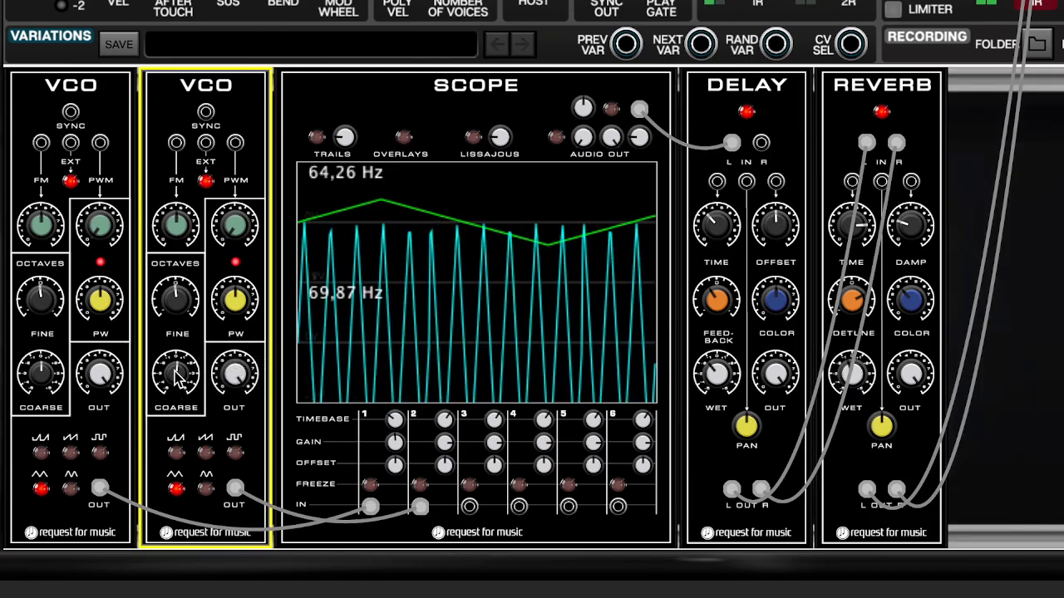
pyautogui.doubleClick(179, 375)
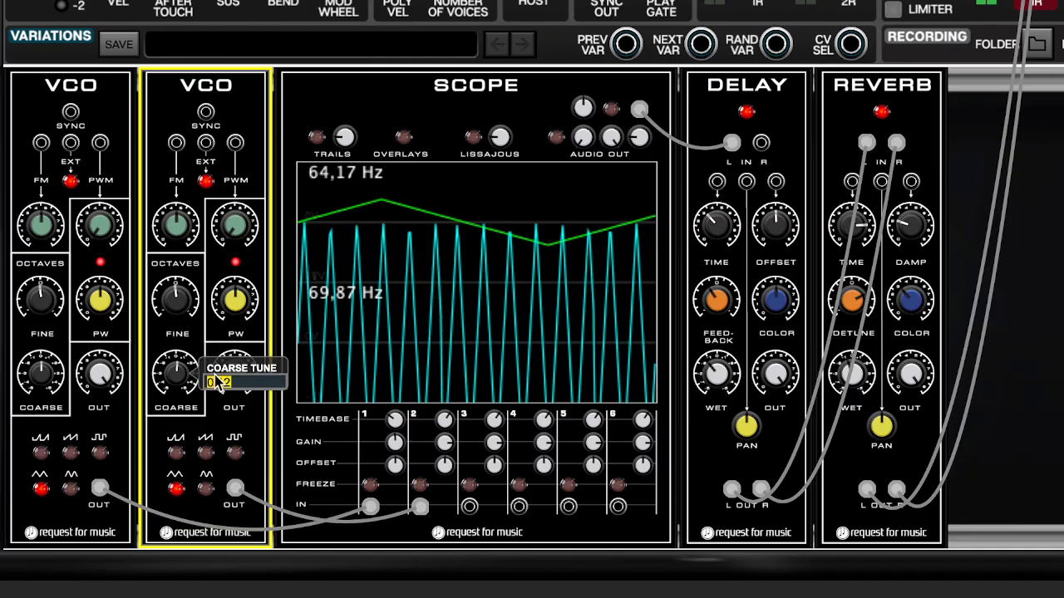
pyautogui.write('0')
pyautogui.press('Return')
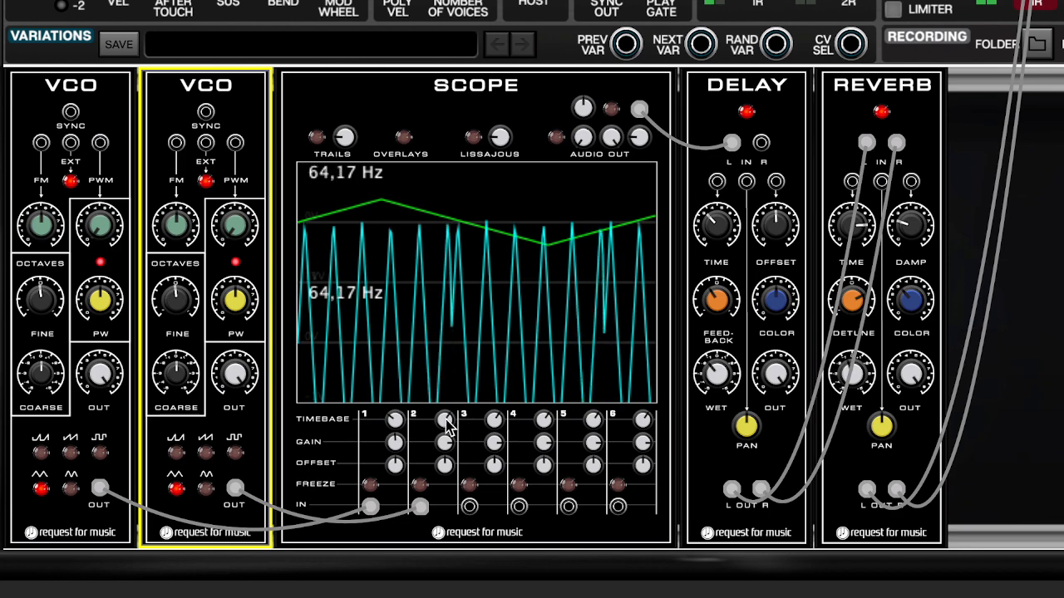
# - Reduce scope channel 2's timebase to about three wave cycles and lower its gain until the whole triangle fits
pyautogui.moveTo(447, 426); pyautogui.dragTo(455, 495)
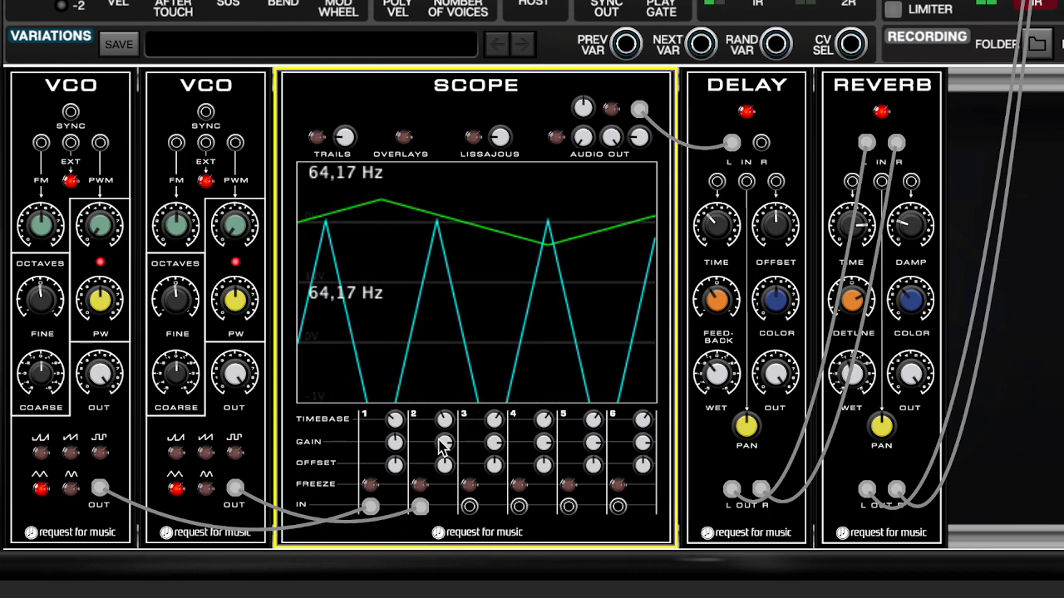
pyautogui.moveTo(443, 446); pyautogui.dragTo(454, 508)
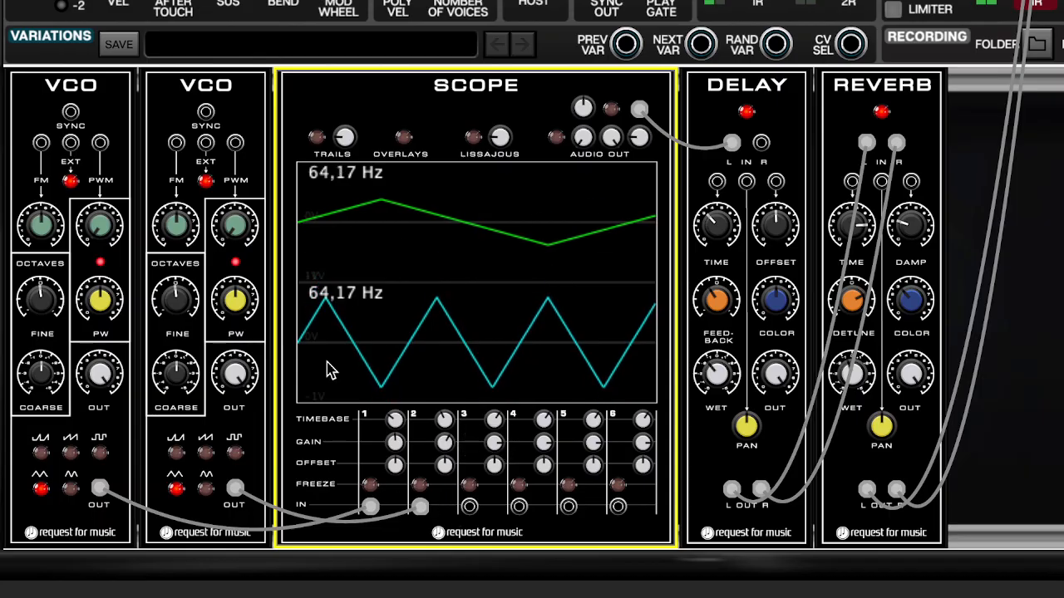
# - Enable and adjust the scope's trails, and patch the second VCO's EXT input to a jack on the main I/O panel
pyautogui.click(317, 136)
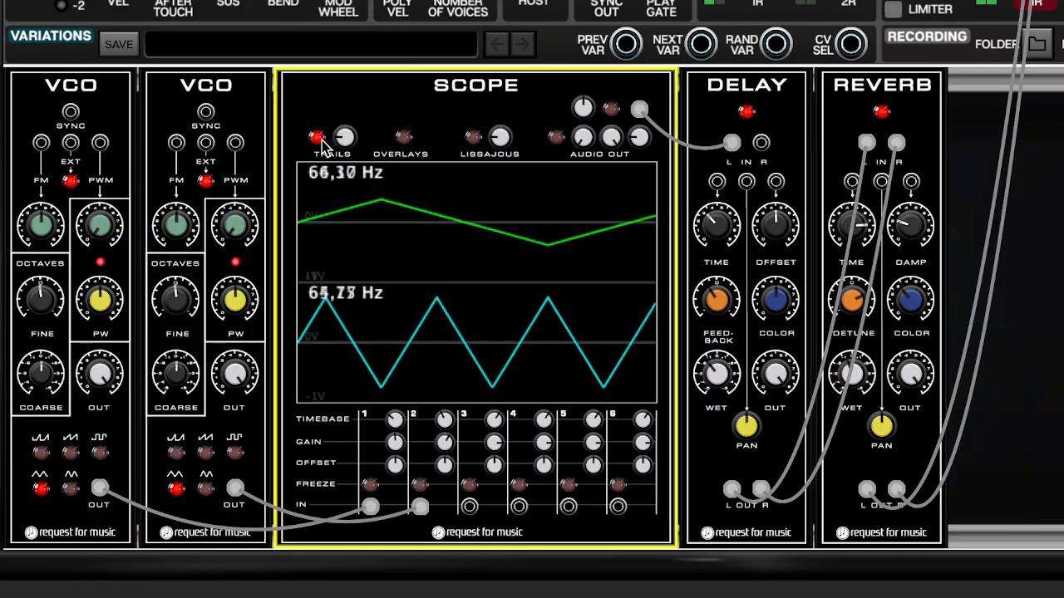
pyautogui.moveTo(349, 135); pyautogui.dragTo(349, 146)
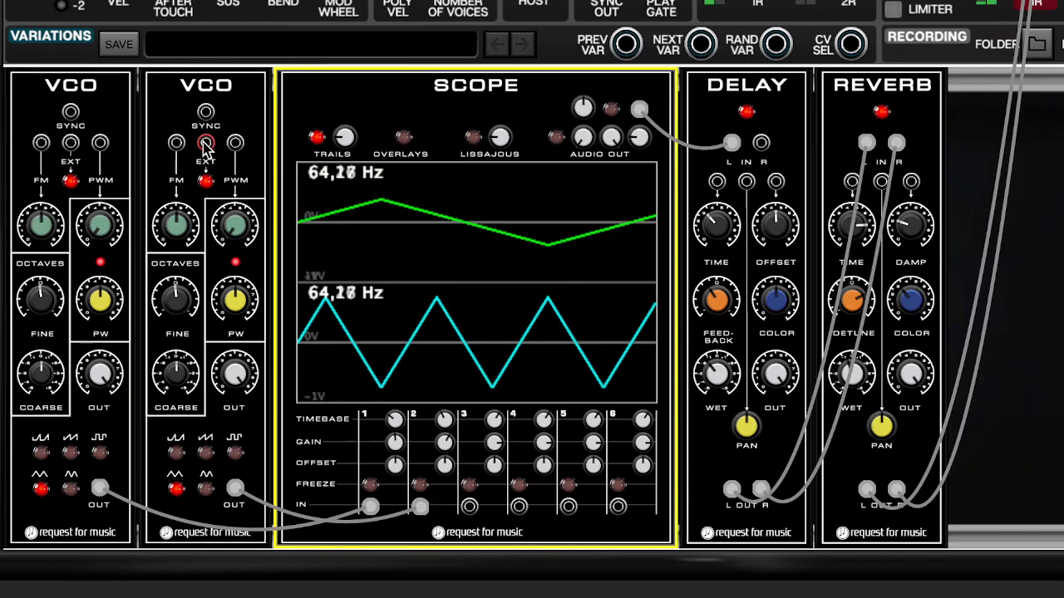
pyautogui.moveTo(206, 145); pyautogui.dragTo(155, 6)
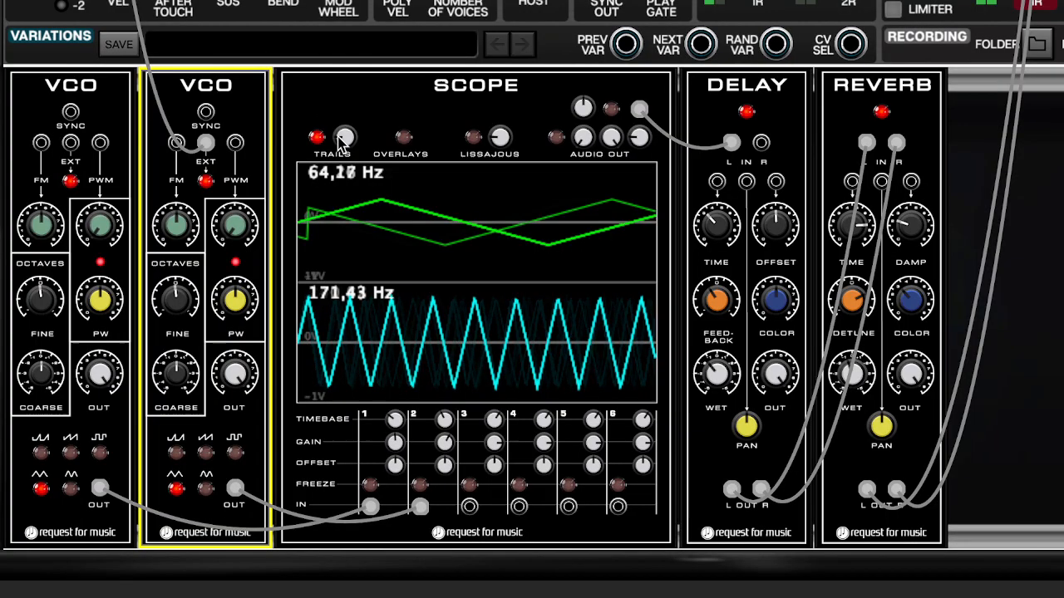
# - Adjust the scope's trails fade speed, and switch the trails off and back on to compare the display
pyautogui.moveTo(345, 137); pyautogui.dragTo(368, 71)
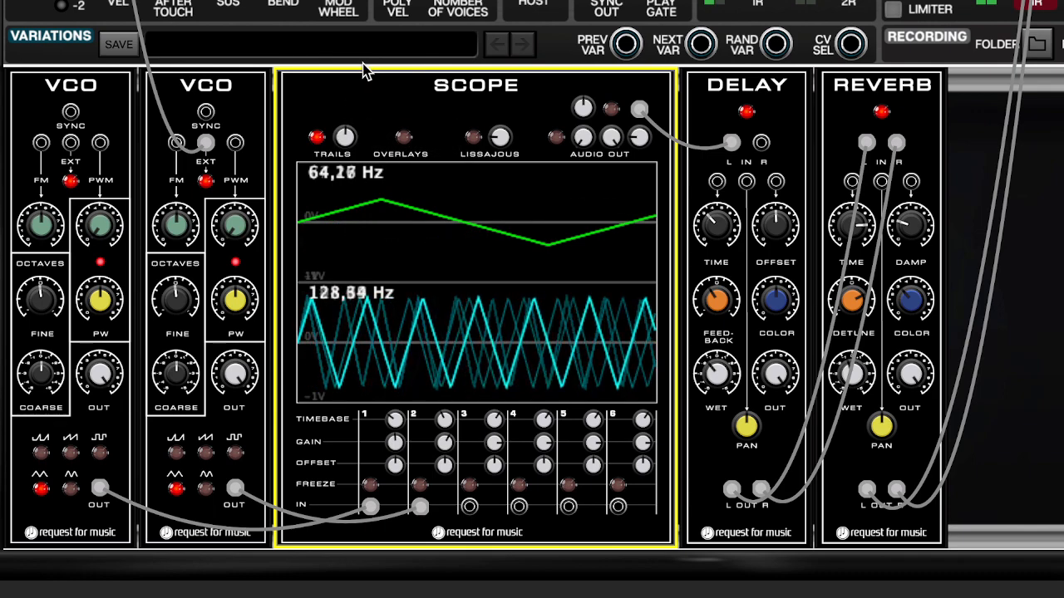
pyautogui.click(318, 136)
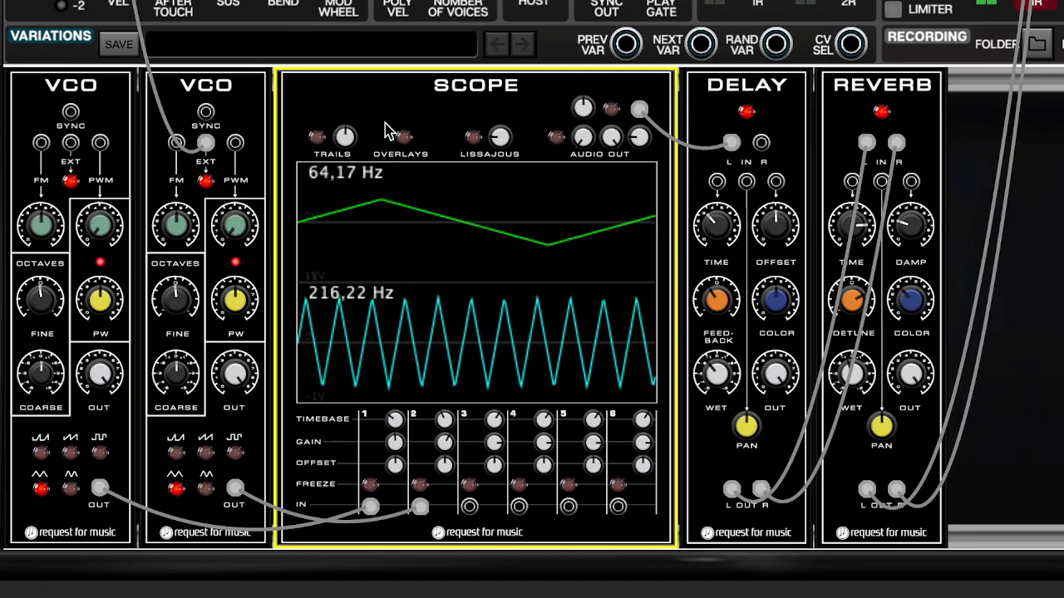
pyautogui.click(317, 136)
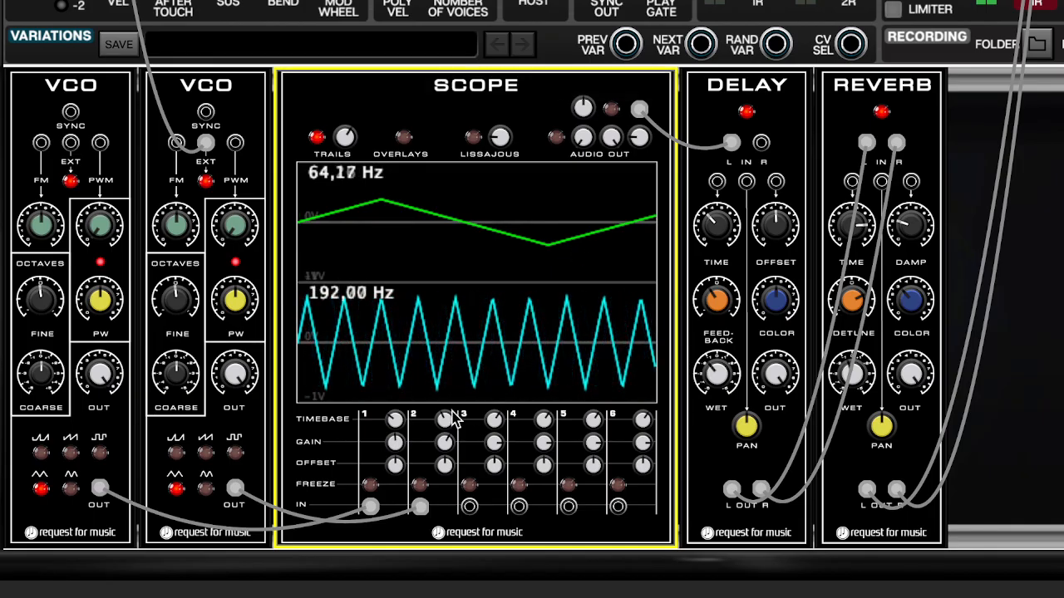
# - Adjust scope channel 2's timebase and gain until about five smaller triangle cycles fit, and freeze channels 1 and 2
pyautogui.moveTo(445, 424); pyautogui.dragTo(449, 449)
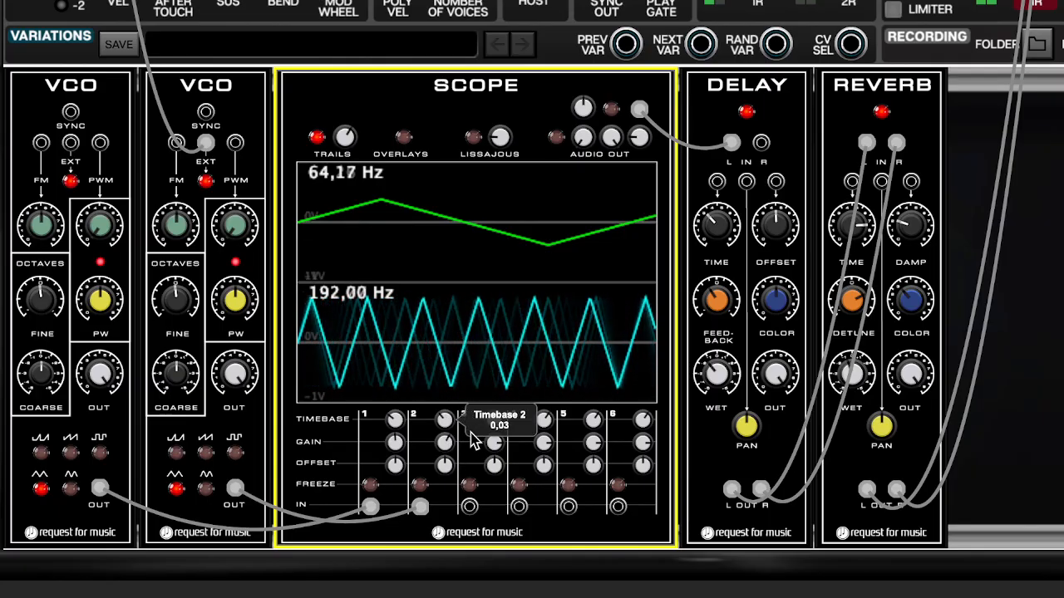
pyautogui.moveTo(444, 449)
pyautogui.mouseDown()
pyautogui.moveTo(442, 462)
pyautogui.moveTo(491, 464)
pyautogui.moveTo(453, 494)
pyautogui.moveTo(457, 449)
pyautogui.moveTo(459, 465)
pyautogui.moveTo(453, 445)
pyautogui.moveTo(457, 461)
pyautogui.moveTo(443, 456)
pyautogui.moveTo(559, 225)
pyautogui.moveTo(502, 597)
pyautogui.mouseUp()
pyautogui.moveTo(511, 547); pyautogui.dragTo(507, 476)
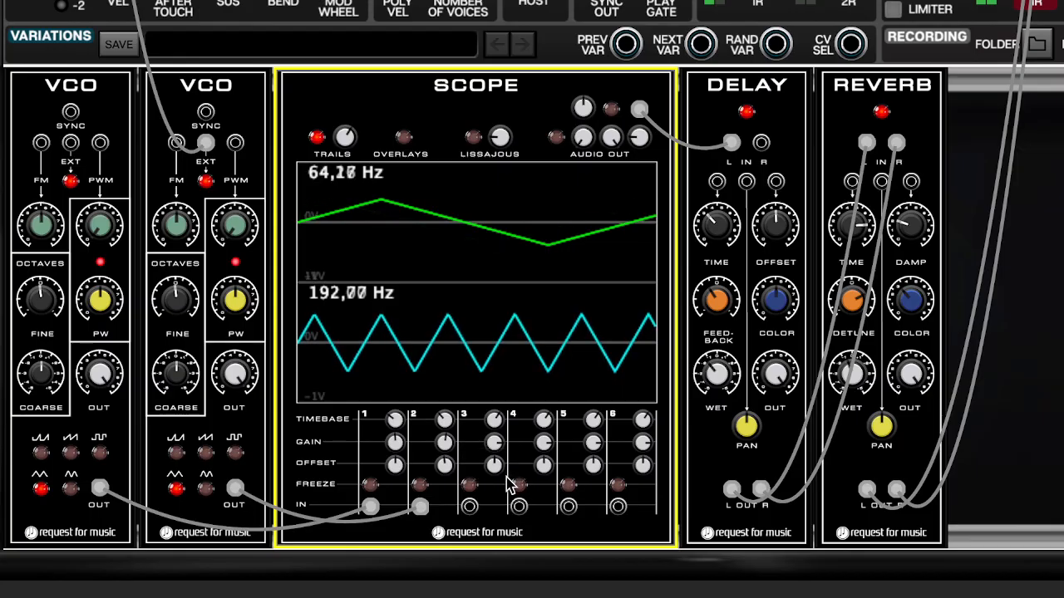
pyautogui.click(371, 485)
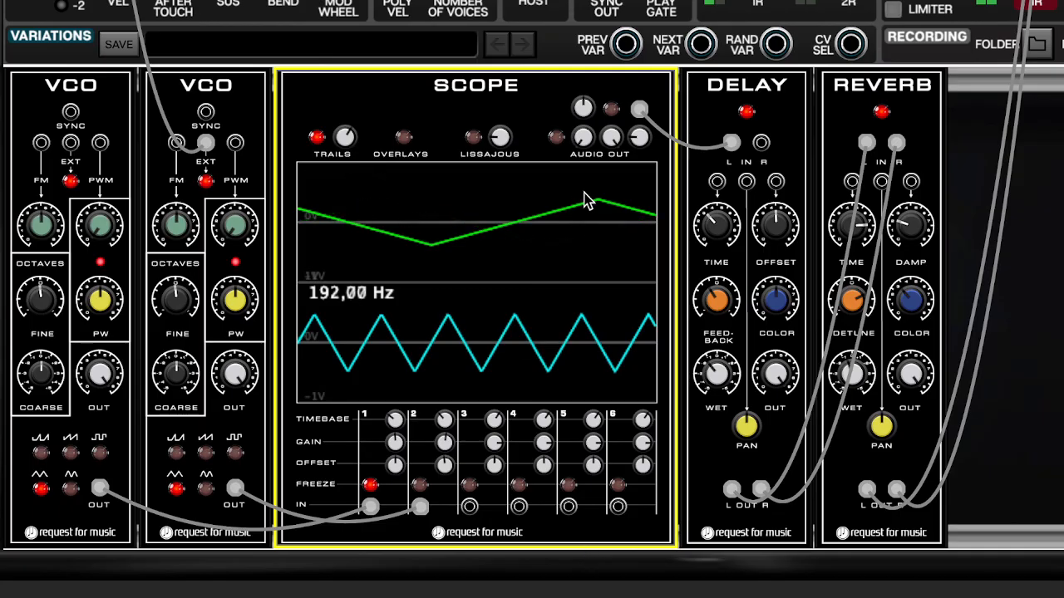
pyautogui.click(420, 485)
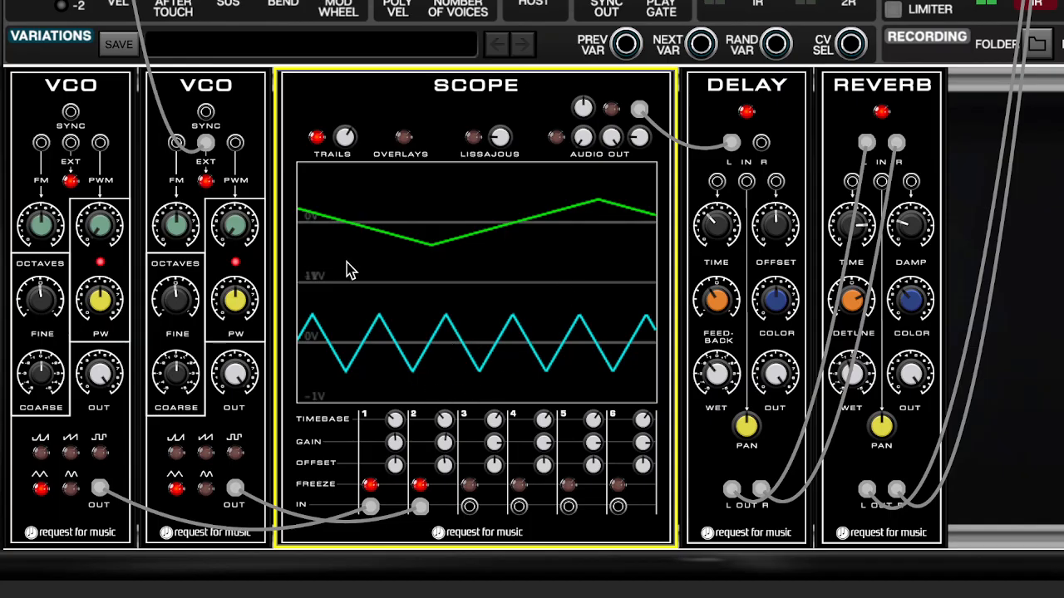
# - Patch the second VCO's output into the delay's right input, and remove that cable again
pyautogui.moveTo(760, 142); pyautogui.dragTo(234, 495)
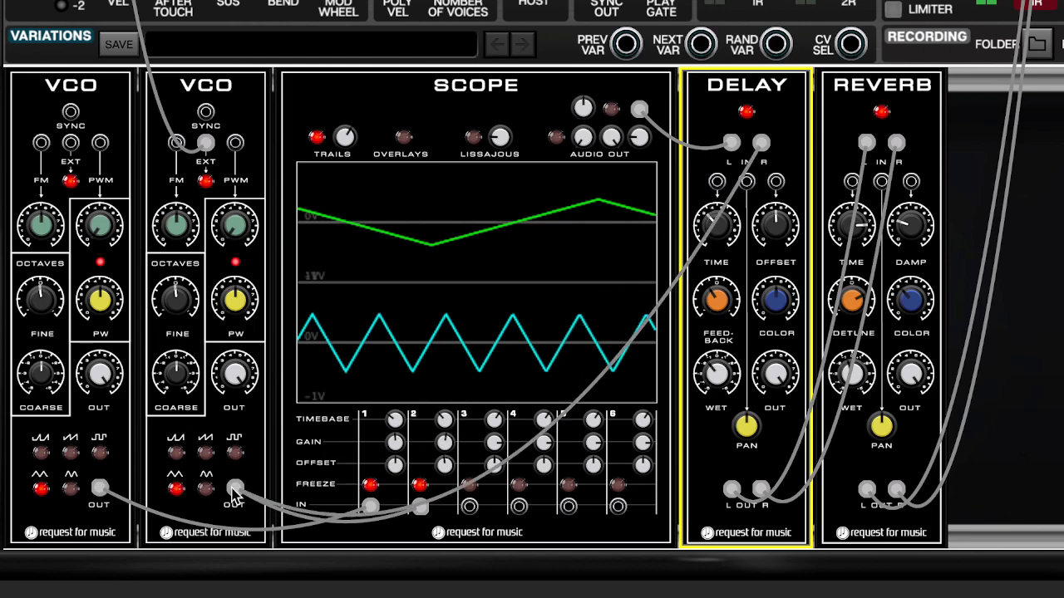
pyautogui.moveTo(233, 489)
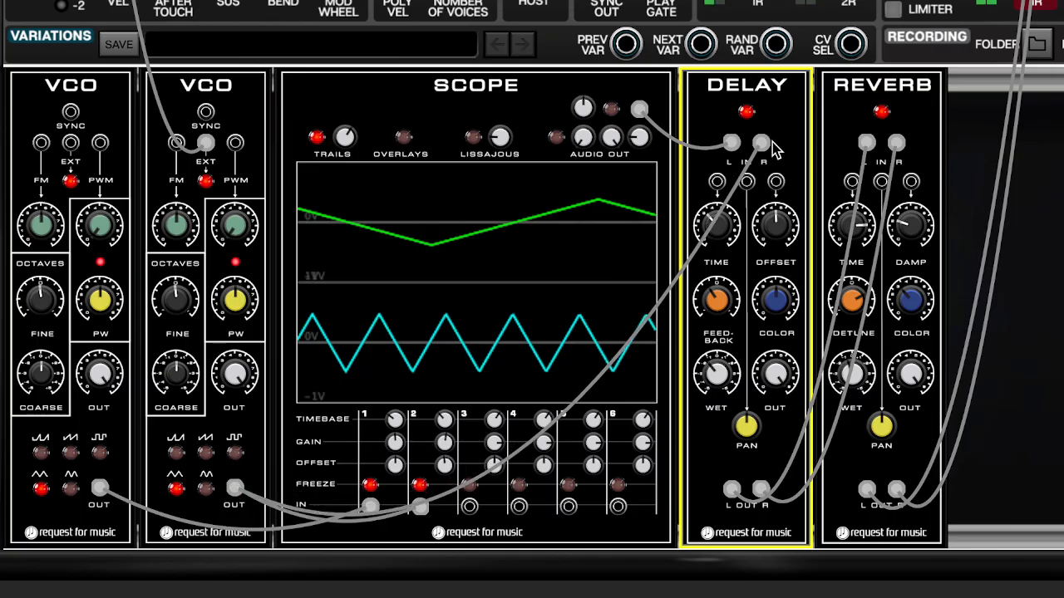
pyautogui.moveTo(761, 143); pyautogui.dragTo(471, 565)
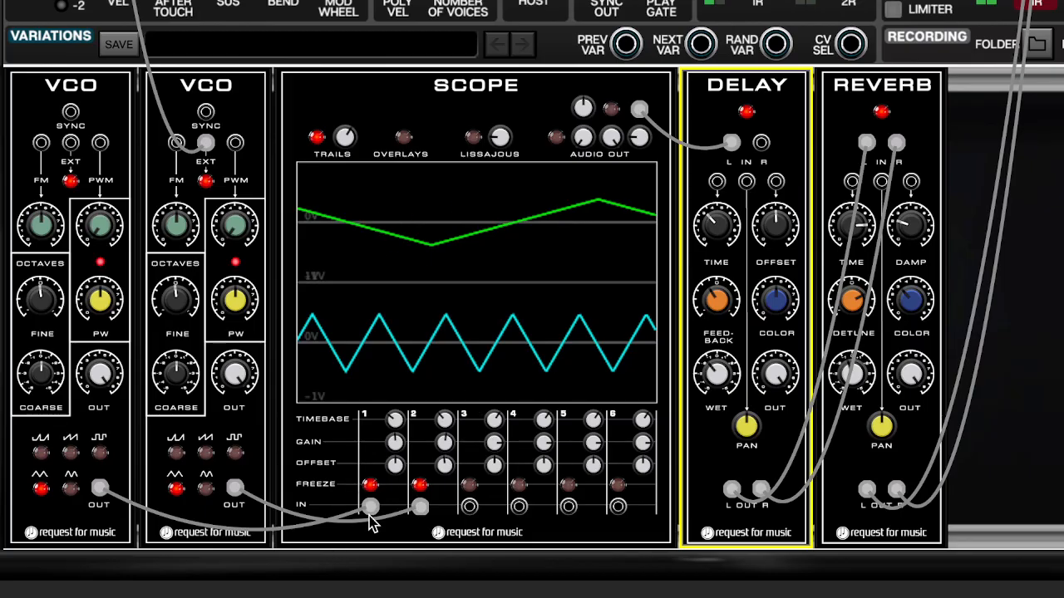
# - Turn on the scope's overlays to superimpose both channels, and turn them off again
pyautogui.click(404, 138)
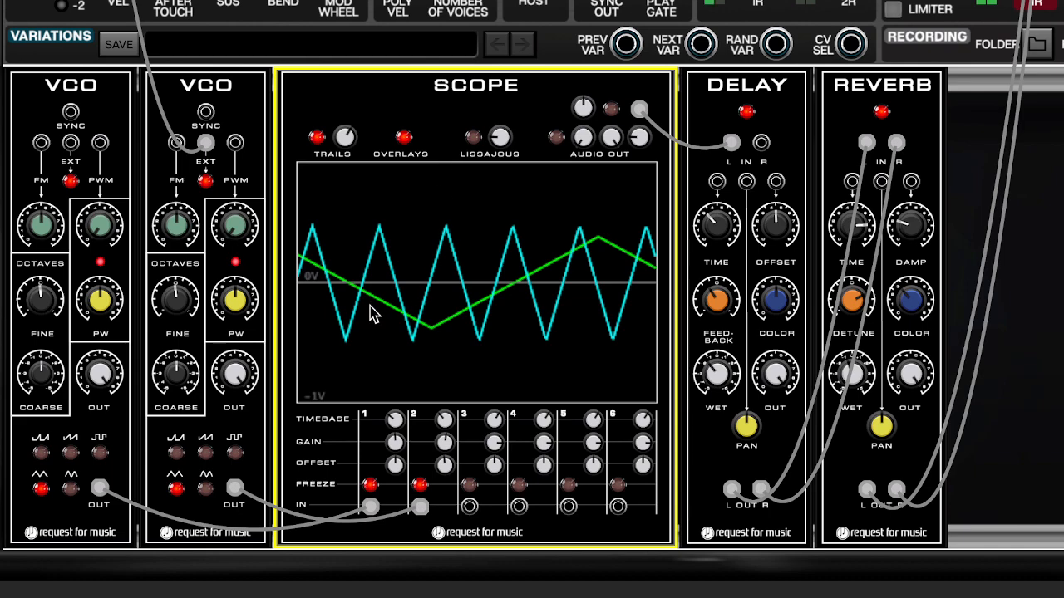
pyautogui.click(403, 138)
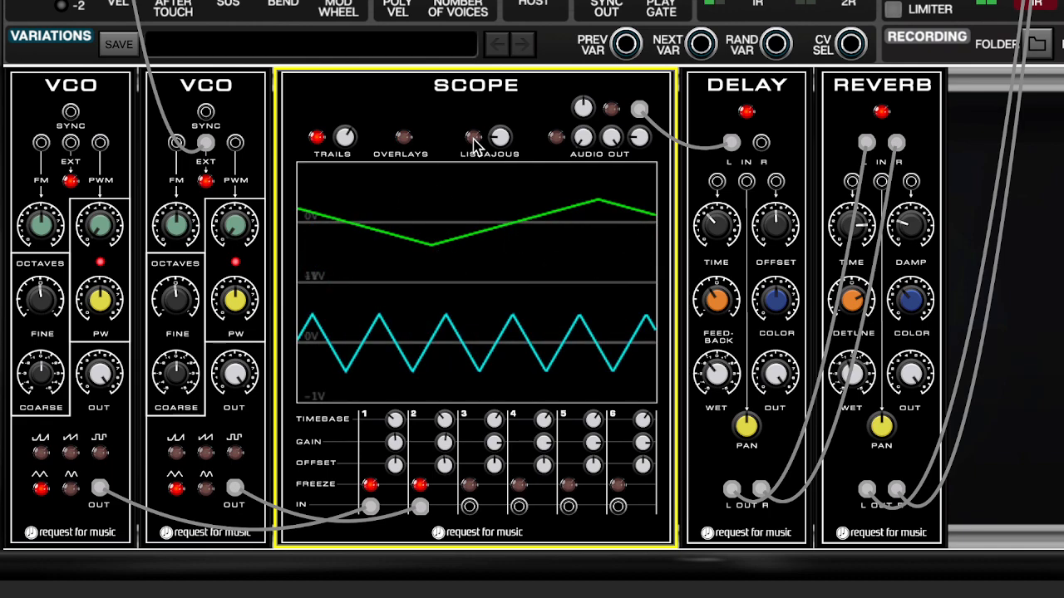
# - Switch the scope to the Lissajous display and unfreeze channels 1 and 2
pyautogui.click(472, 138)
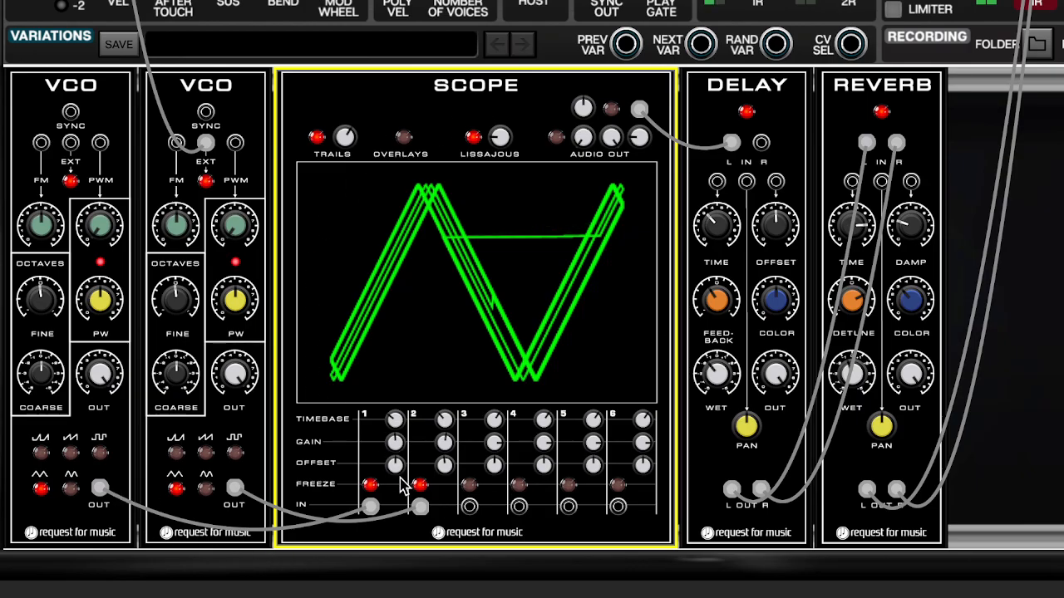
pyautogui.click(369, 485)
pyautogui.click(420, 485)
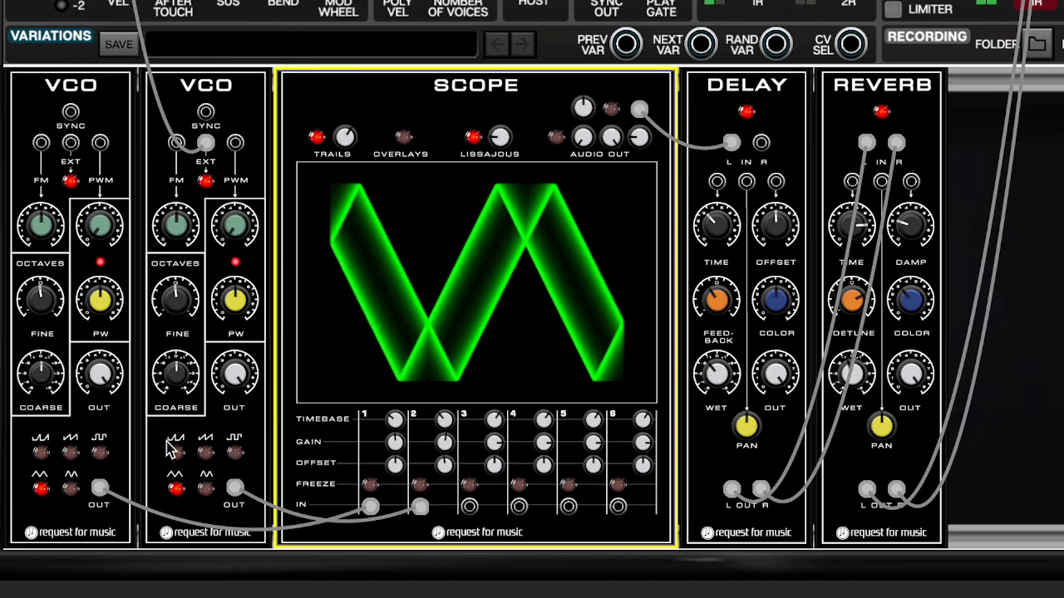
# - Switch both VCOs from triangle to sine, and adjust the second VCO's fine tune to change the Lissajous figure's movement
pyautogui.click(70, 489)
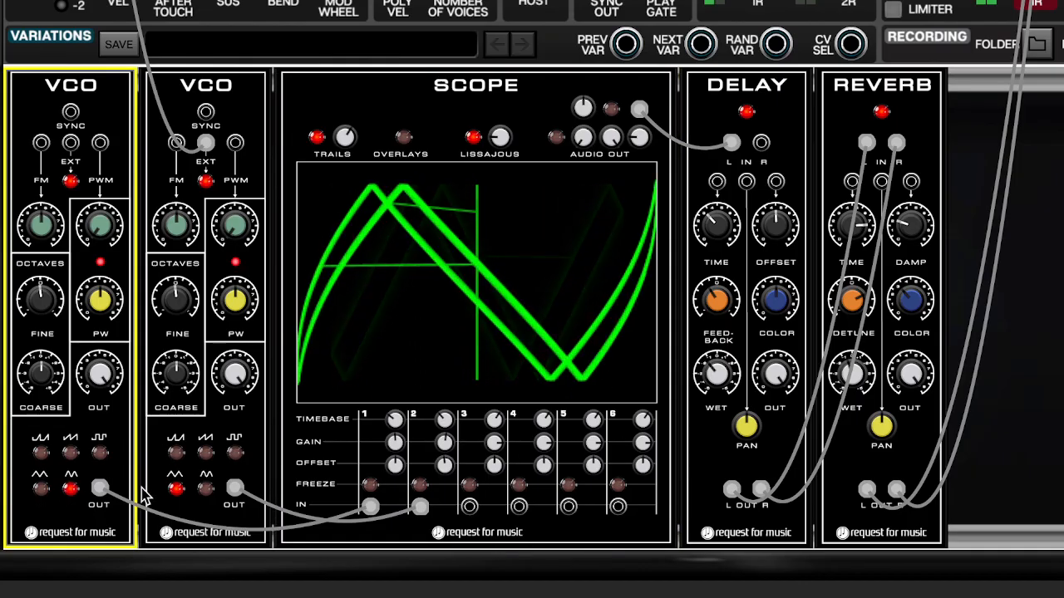
pyautogui.click(205, 488)
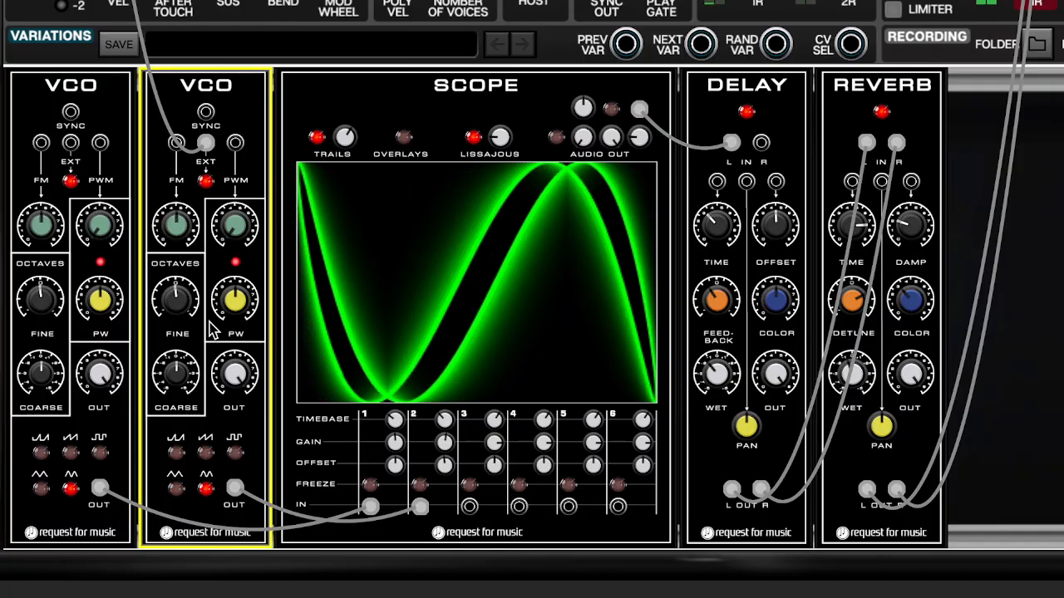
pyautogui.moveTo(182, 307); pyautogui.dragTo(174, 306)
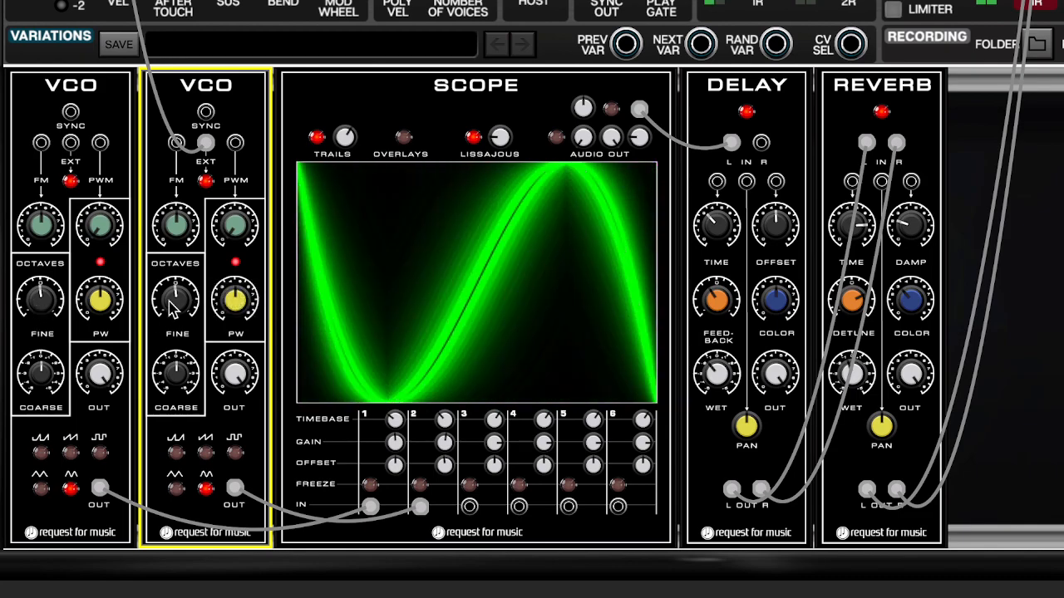
pyautogui.moveTo(170, 301)
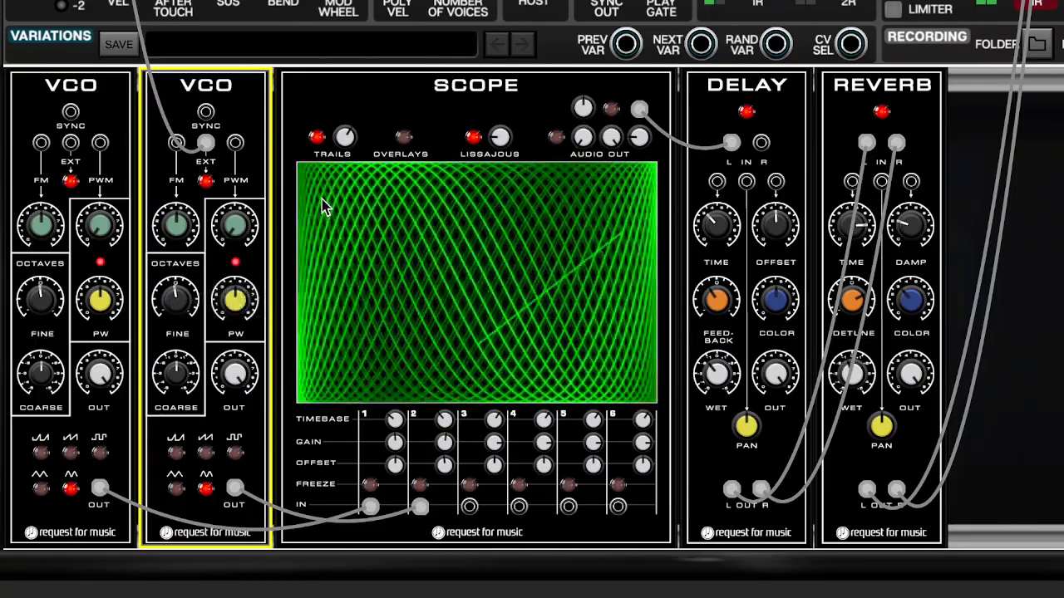
# - Set the scope's trails fade speed to 0,85 and switch the trails off
pyautogui.click(341, 139)
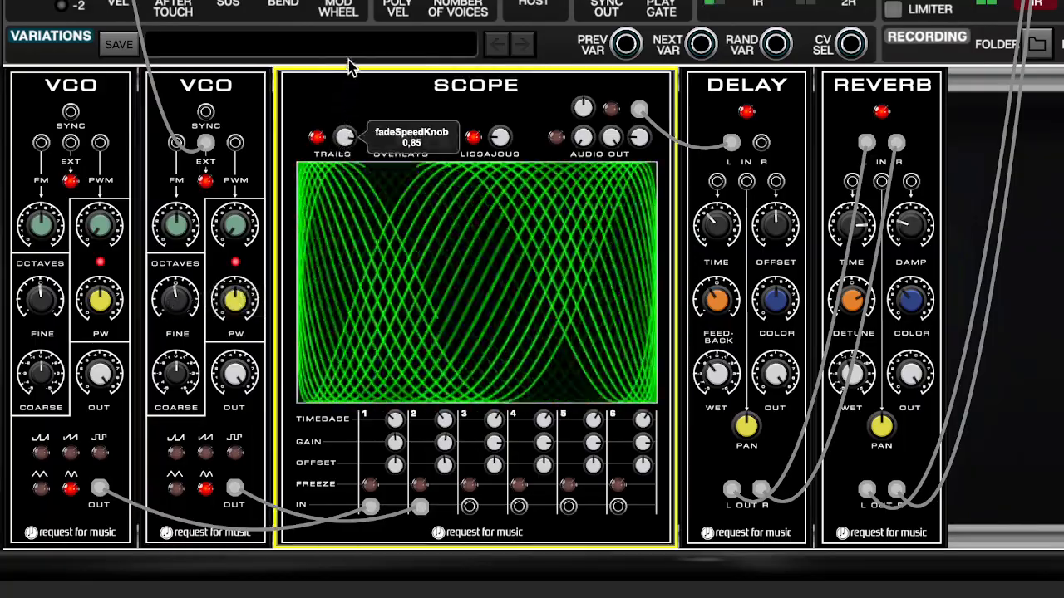
pyautogui.click(318, 137)
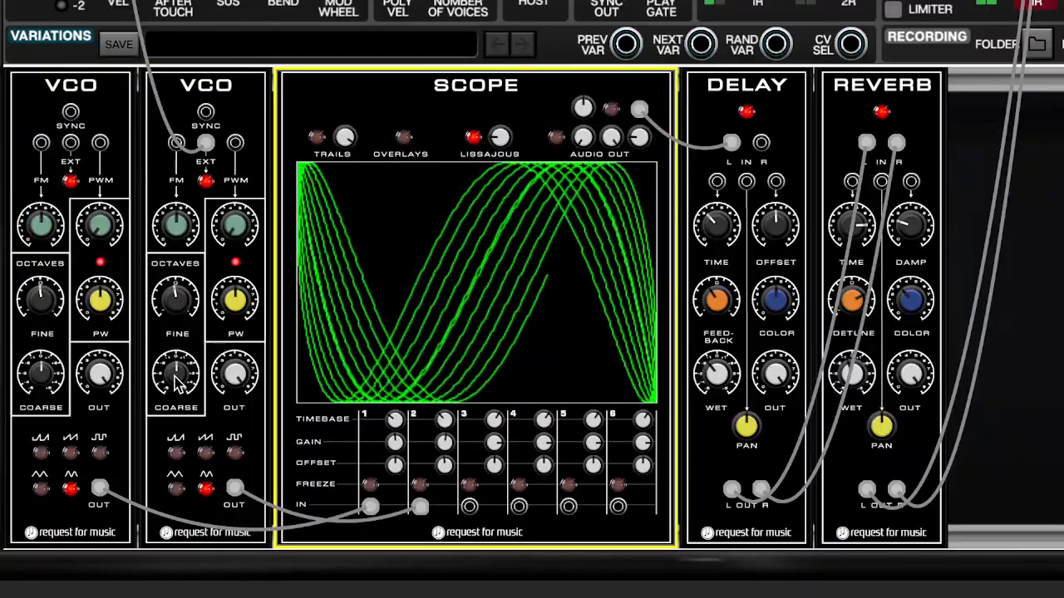
# - Unplug the cable from the second VCO's EXT input and fine-tune that VCO until the Lissajous ellipse is nearly steady
pyautogui.moveTo(177, 314); pyautogui.dragTo(177, 306)
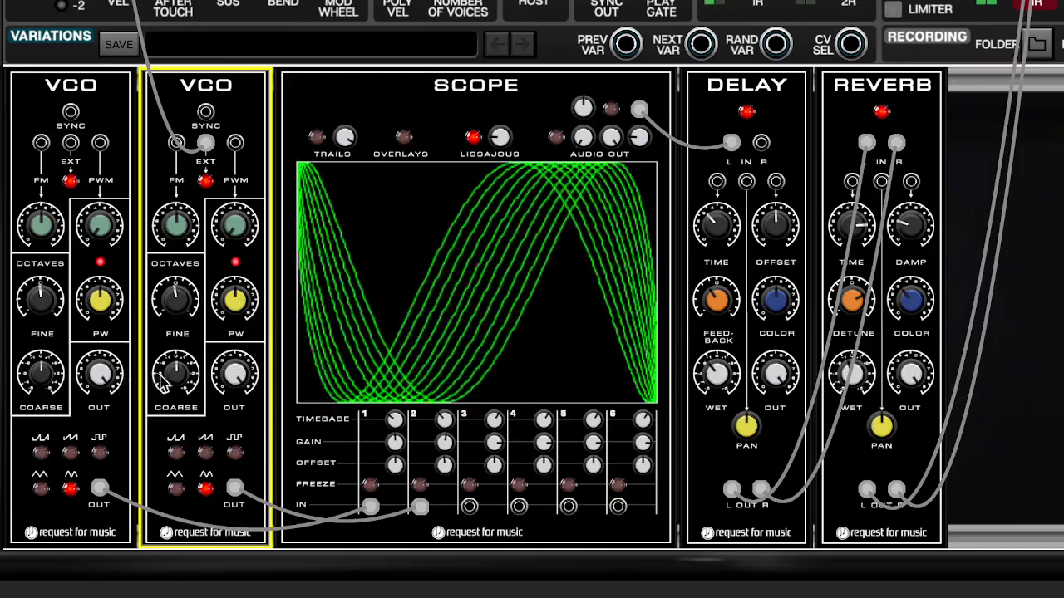
pyautogui.moveTo(170, 378)
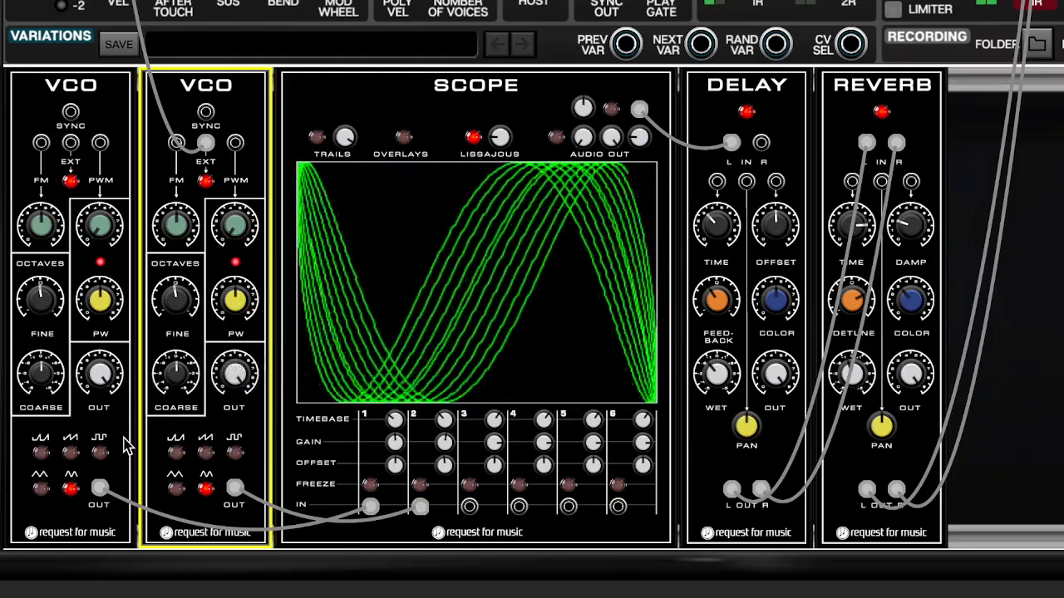
pyautogui.moveTo(131, 0); pyautogui.dragTo(200, 0)
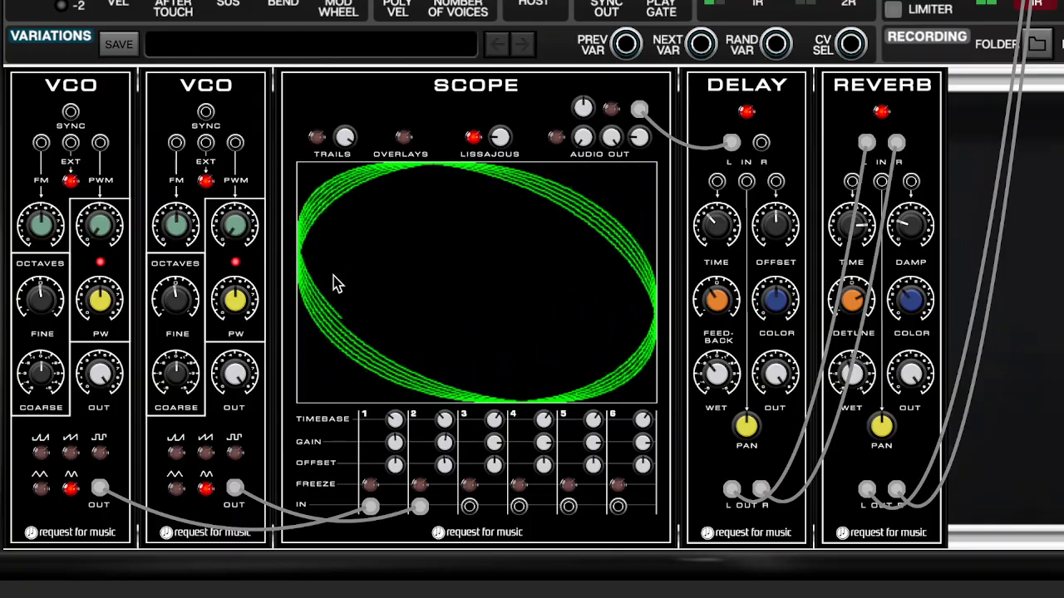
pyautogui.moveTo(181, 297); pyautogui.dragTo(180, 299)
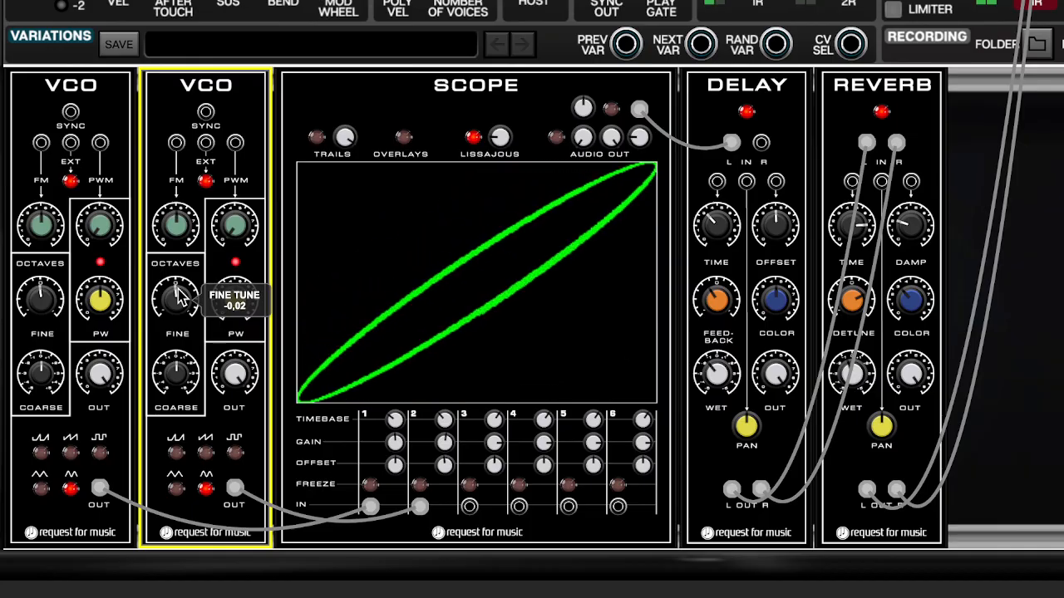
pyautogui.moveTo(178, 289); pyautogui.dragTo(178, 290)
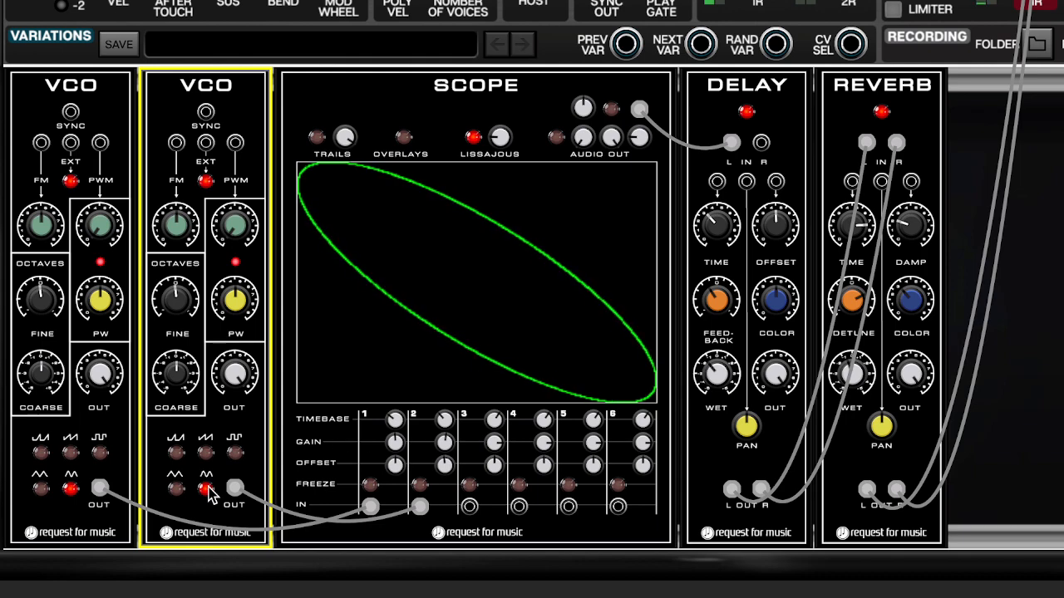
# - Try the triangle, pulse, sawtooth and curved sawtooth waveforms in turn on the second VCO with the Lissajous display
pyautogui.click(177, 489)
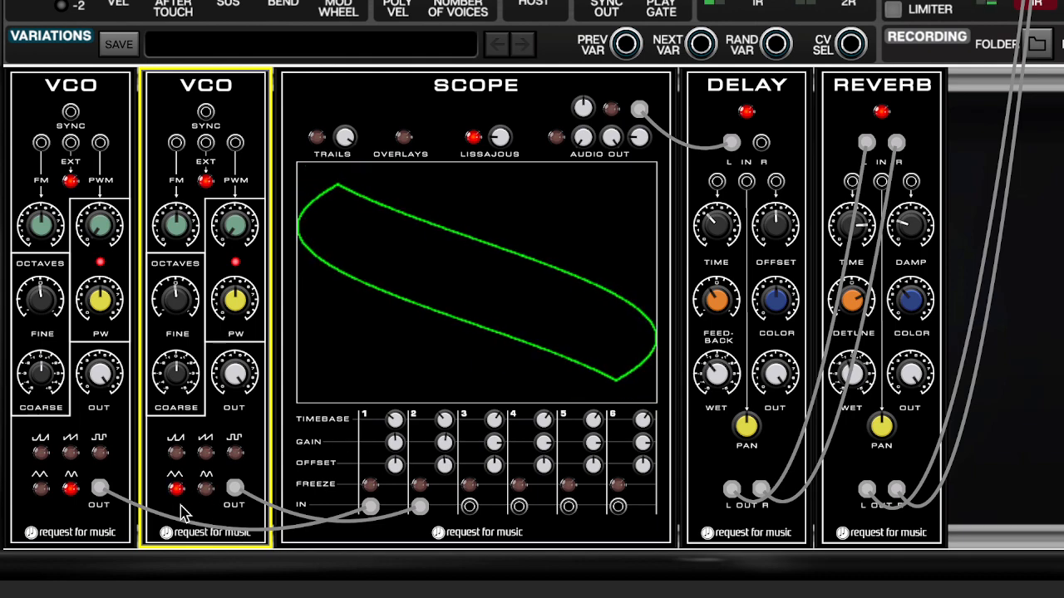
pyautogui.click(176, 488)
pyautogui.click(236, 452)
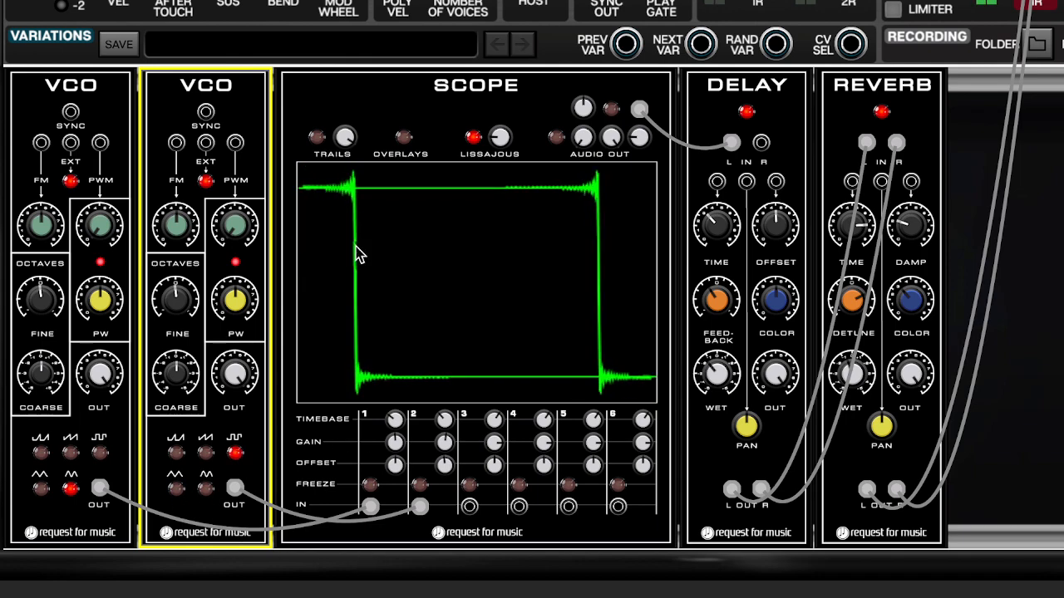
pyautogui.click(232, 449)
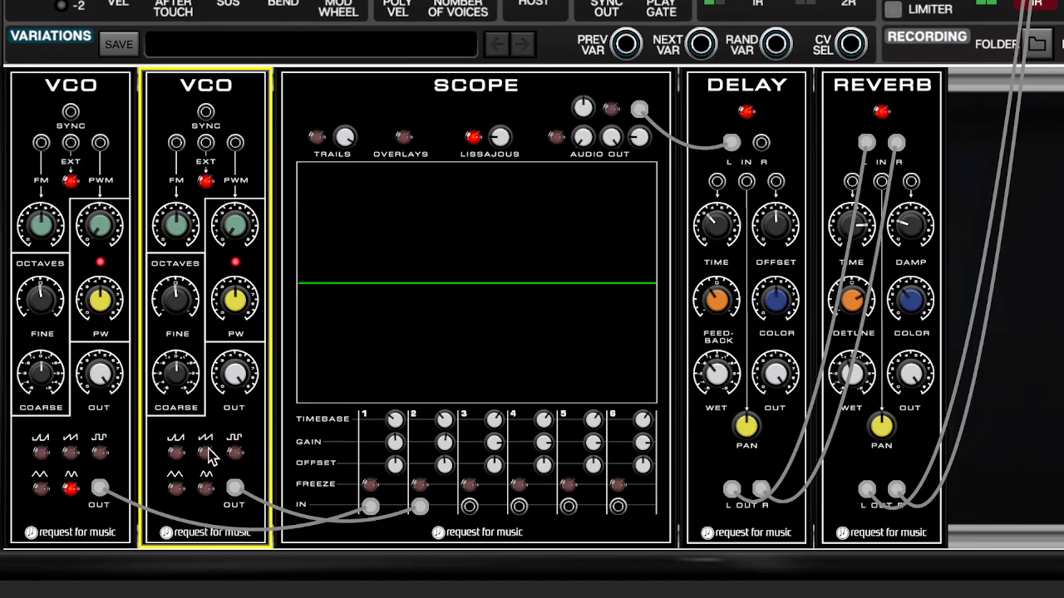
pyautogui.click(206, 452)
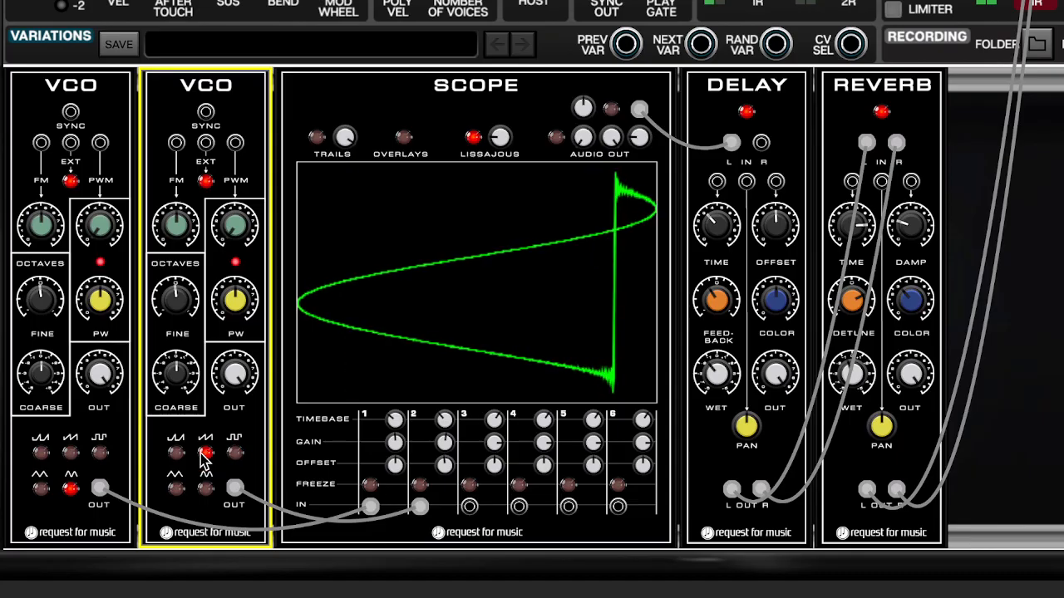
pyautogui.click(206, 454)
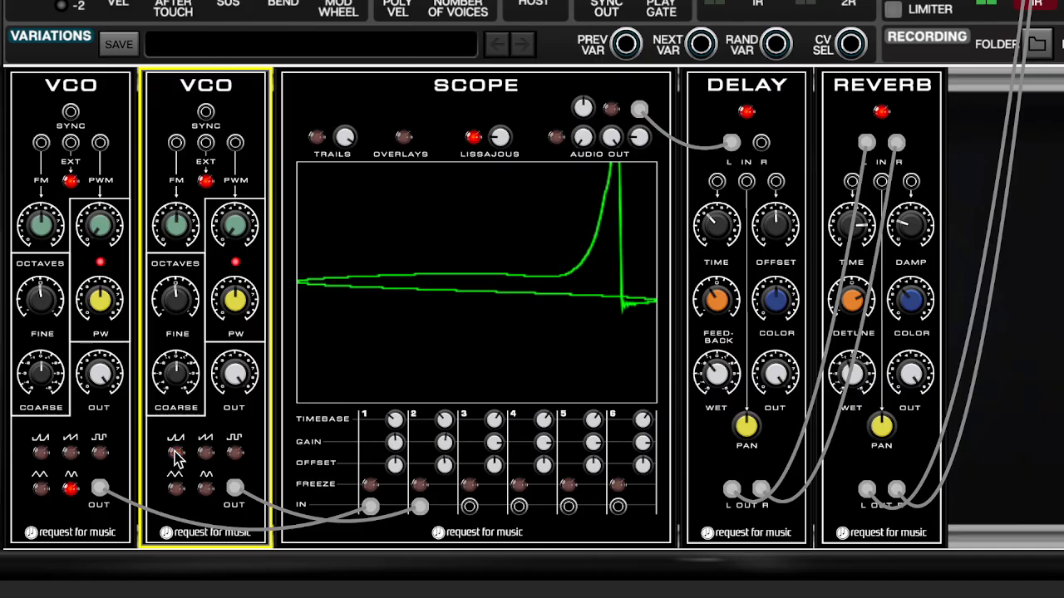
pyautogui.click(176, 453)
# - Combine triangle with sine on the first VCO, and curved sawtooth, pulse, triangle and sine on the second VCO
pyautogui.click(38, 489)
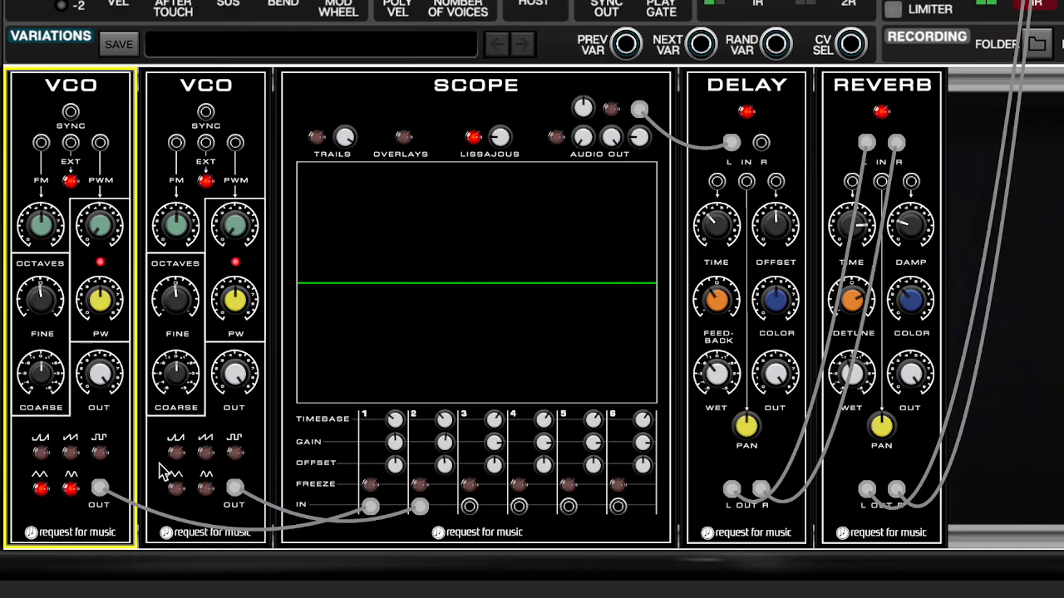
pyautogui.click(207, 455)
pyautogui.click(175, 453)
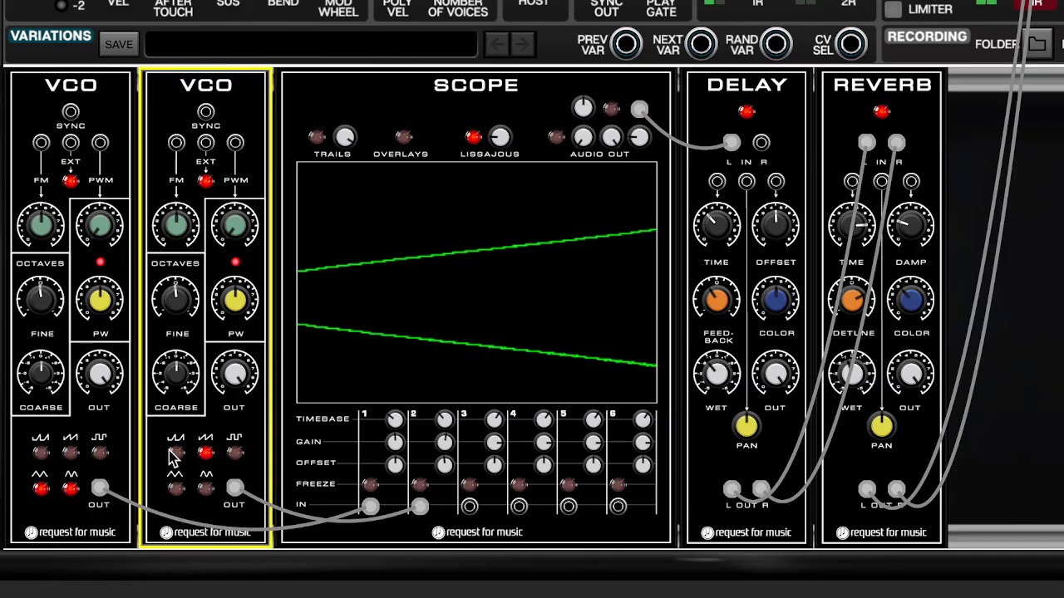
pyautogui.click(200, 454)
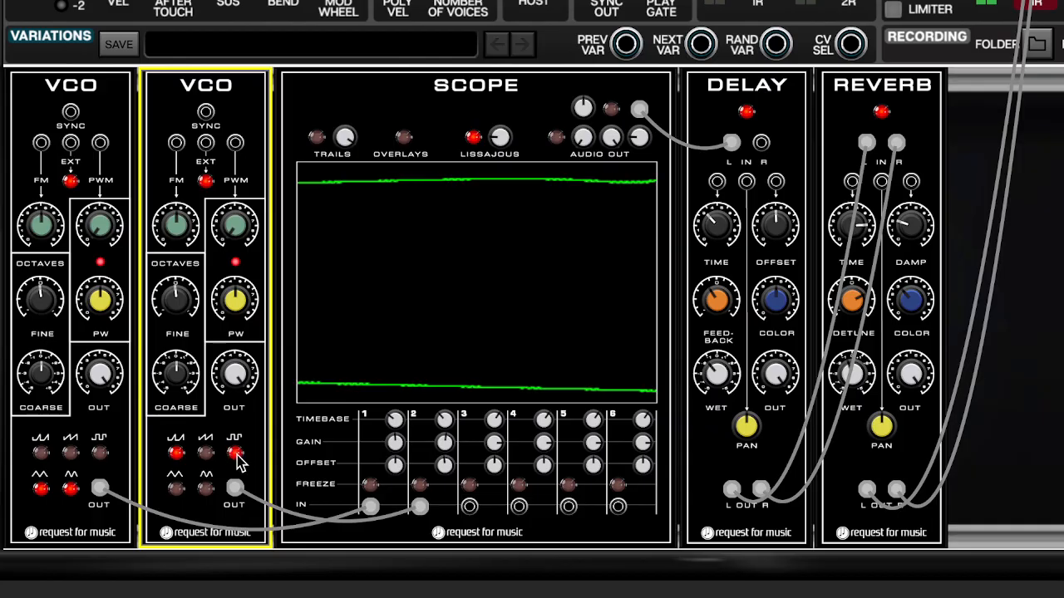
pyautogui.click(175, 489)
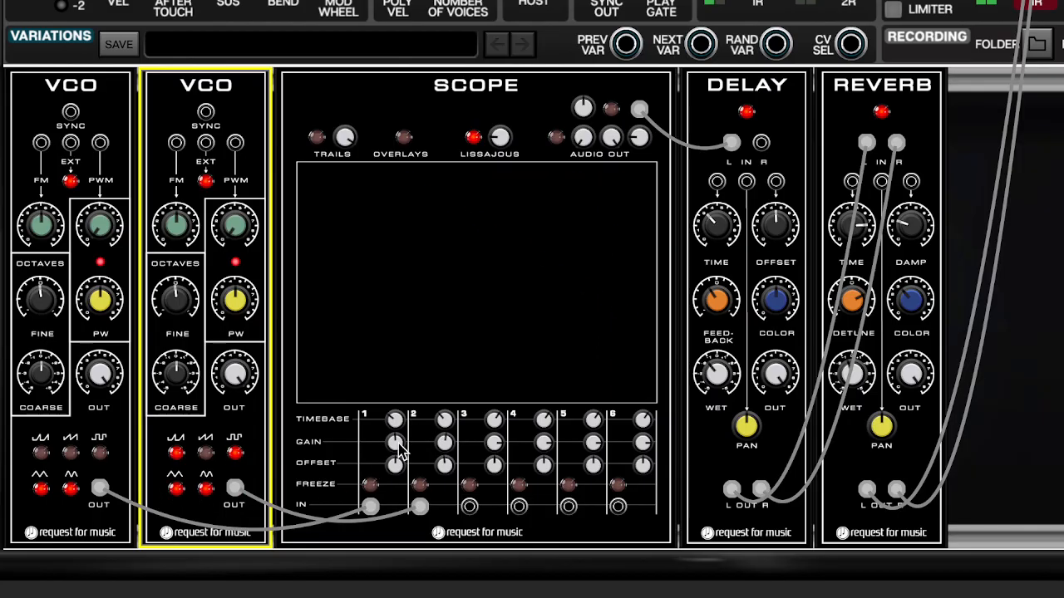
# - Lower the gain of scope channels 1 and 2, reduce the Lissajous level, and switch off the Lissajous display
pyautogui.moveTo(398, 446); pyautogui.dragTo(397, 471)
pyautogui.moveTo(443, 440); pyautogui.dragTo(444, 503)
pyautogui.moveTo(506, 138)
pyautogui.mouseDown()
pyautogui.moveTo(505, 183)
pyautogui.moveTo(502, 134)
pyautogui.mouseUp()
pyautogui.click(473, 136)
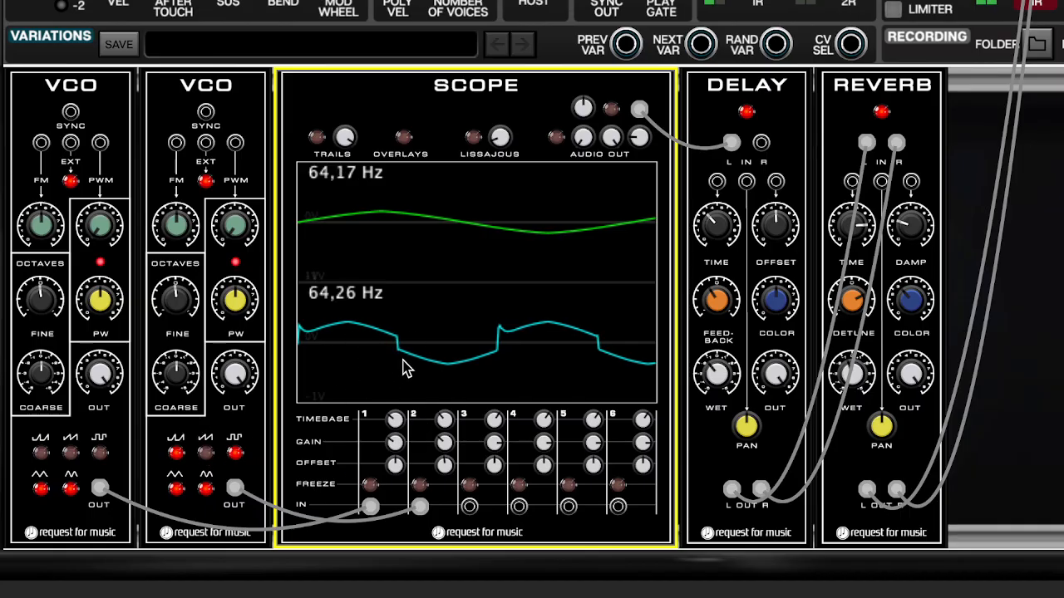
# - Switch off every waveform on the second VCO except the pulse wave
pyautogui.click(175, 453)
pyautogui.click(175, 488)
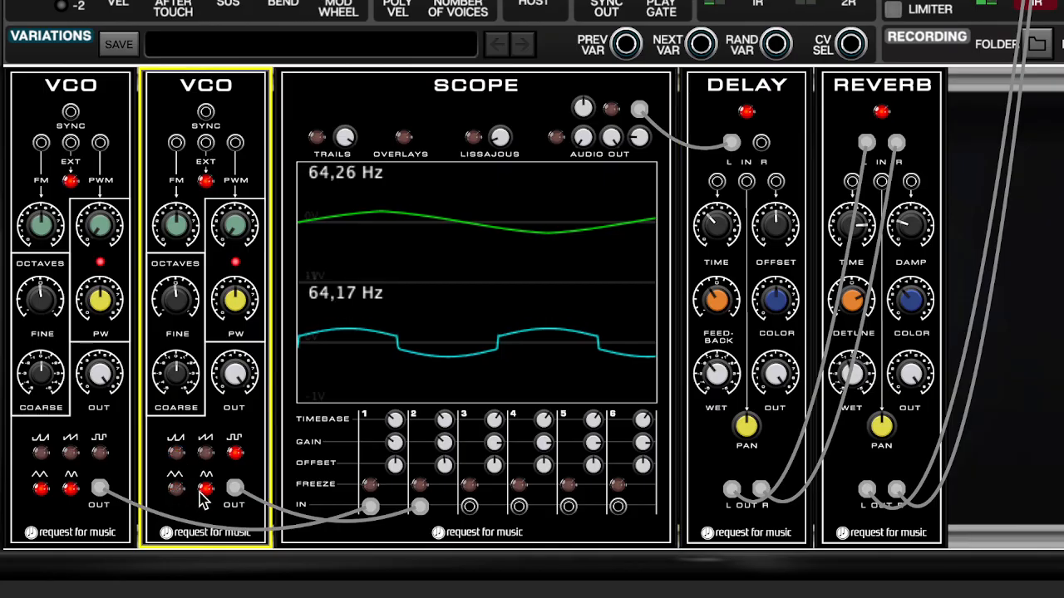
pyautogui.click(205, 488)
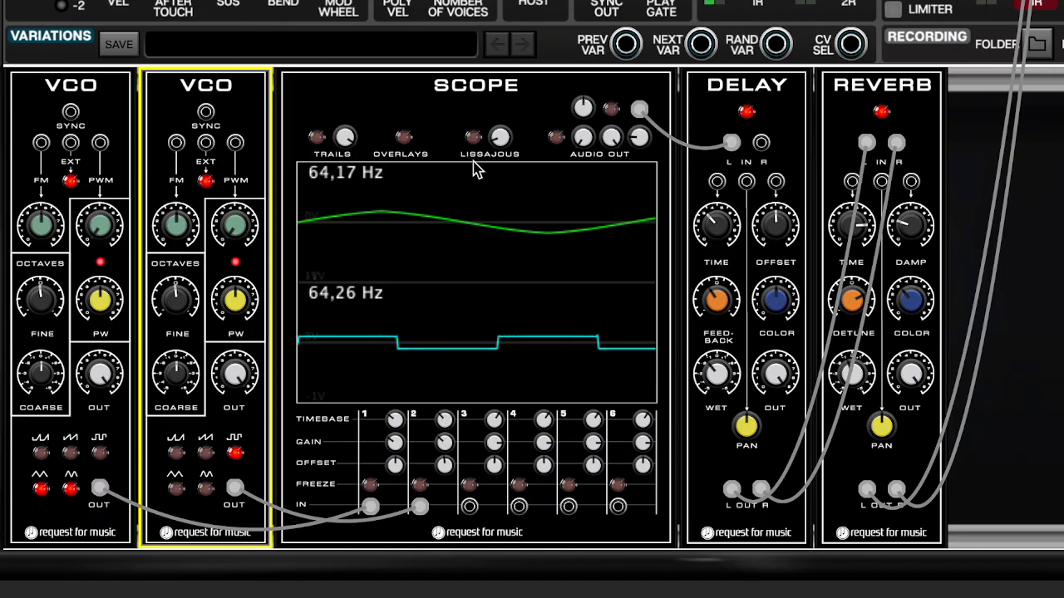
# - Switch on the scope's combined audio output display and adjust its timebase to show fewer waveform cycles
pyautogui.click(556, 137)
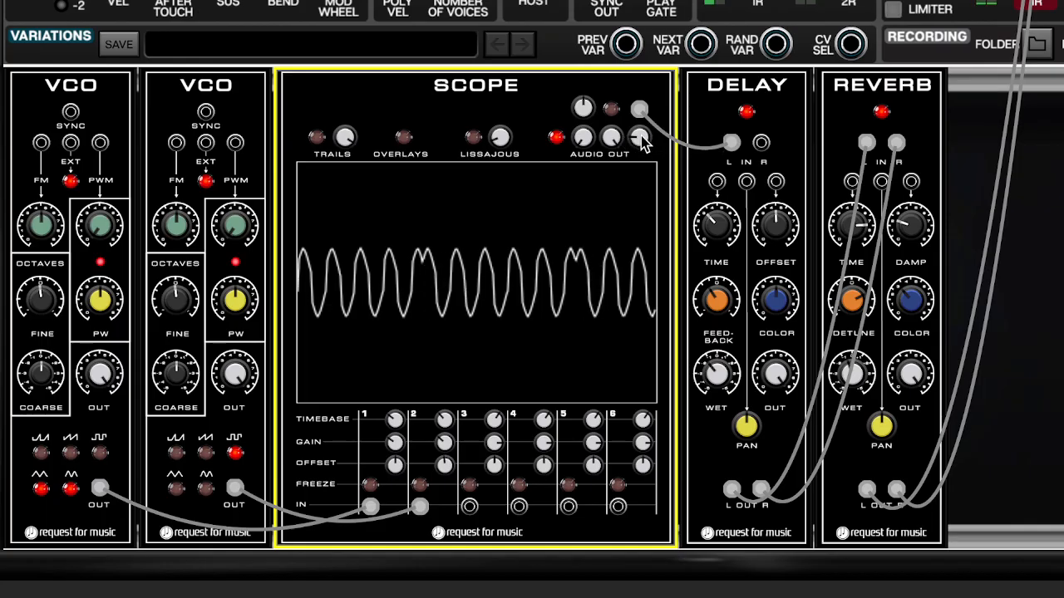
pyautogui.moveTo(642, 141)
pyautogui.moveTo(641, 141); pyautogui.dragTo(641, 186)
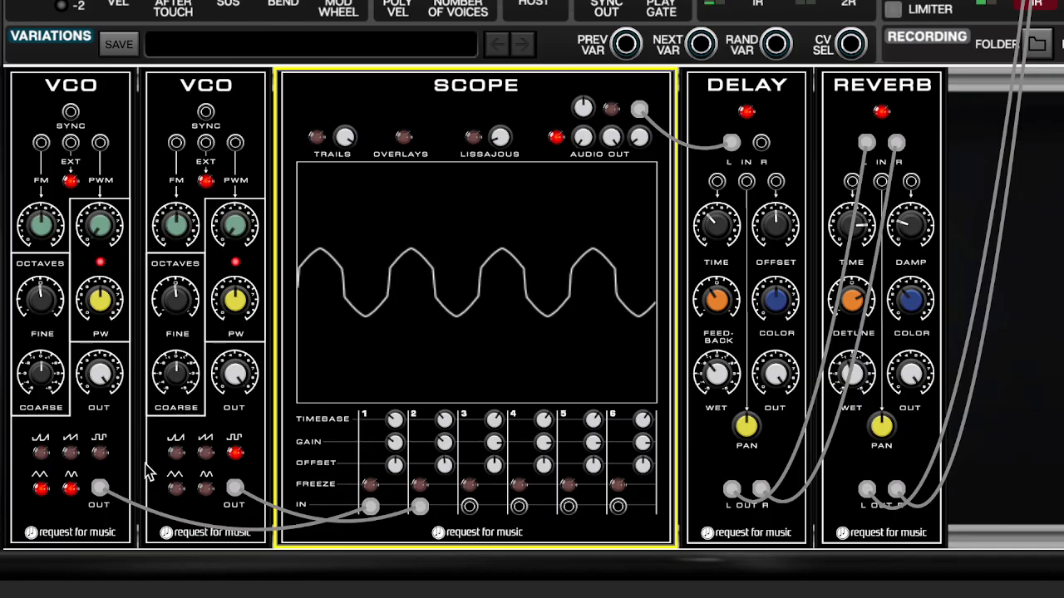
# - Add curved sawtooth to the second VCO and sawtooth to the first, and detune the coarse tuning of both, the first to -0,40
pyautogui.click(177, 453)
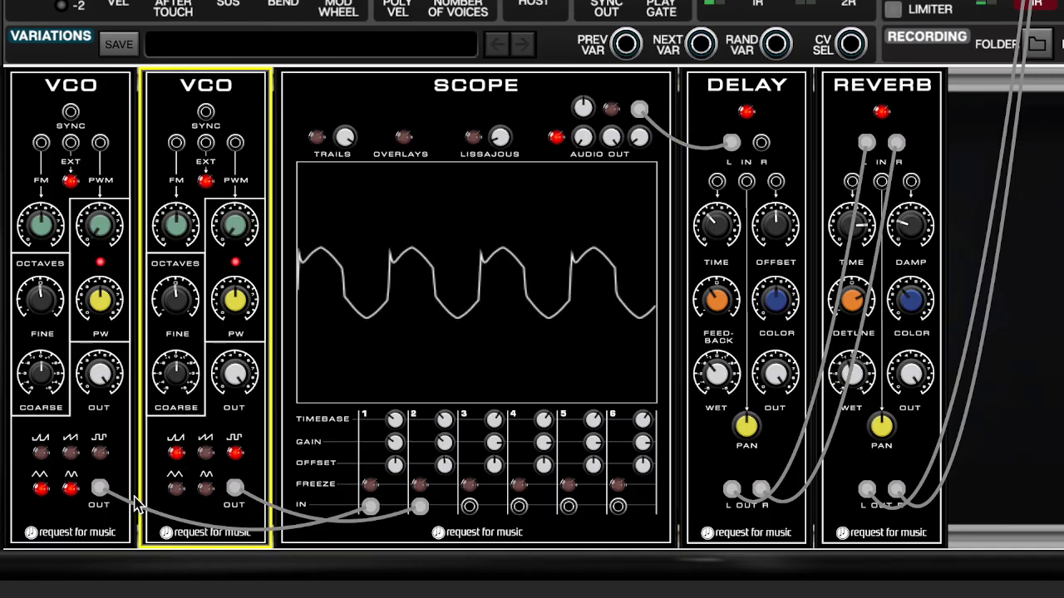
pyautogui.click(71, 454)
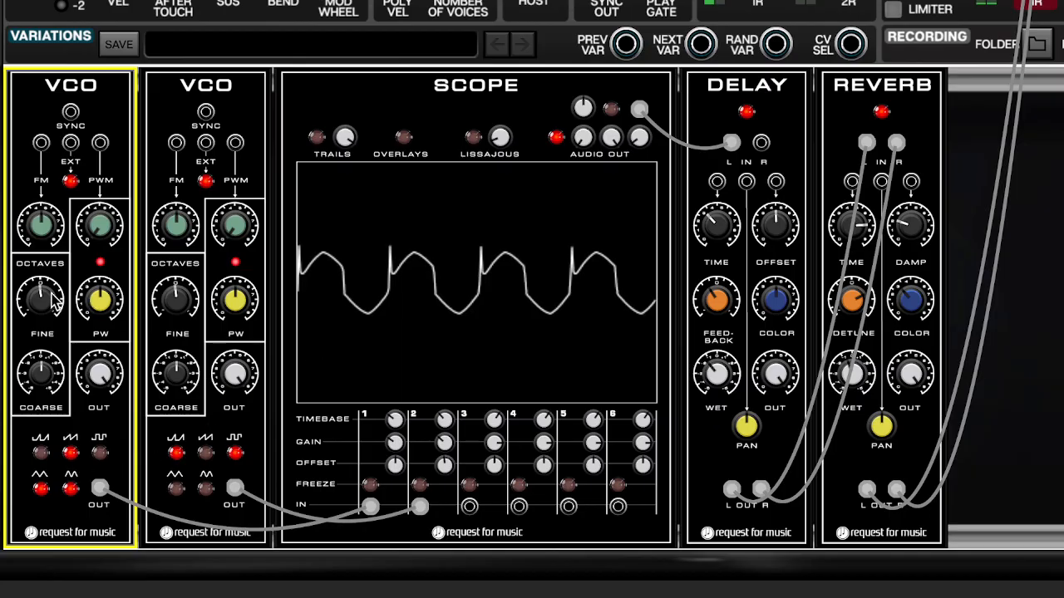
pyautogui.moveTo(42, 373); pyautogui.dragTo(45, 389)
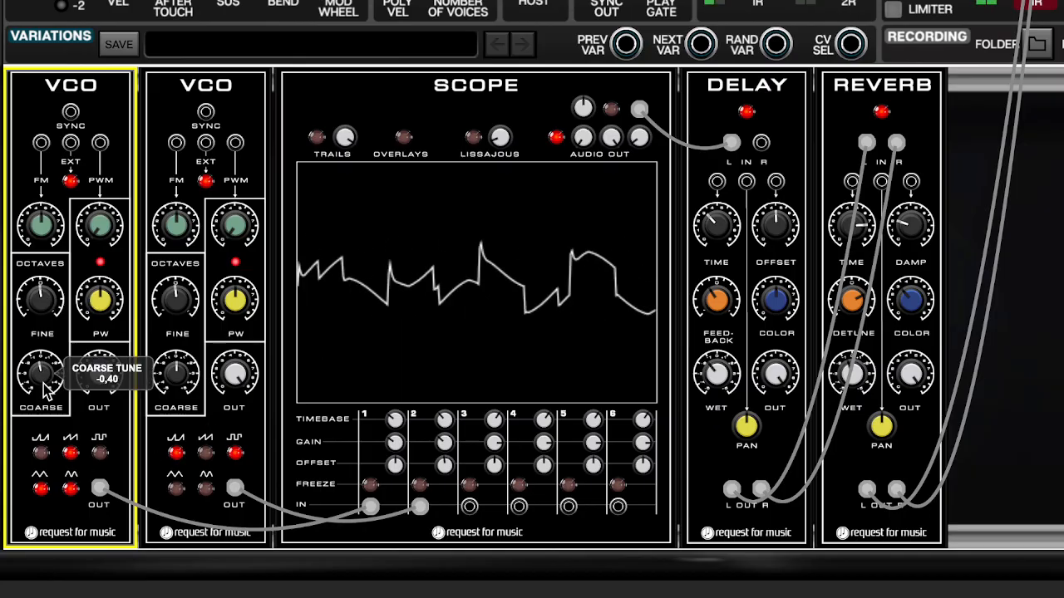
pyautogui.click(178, 361)
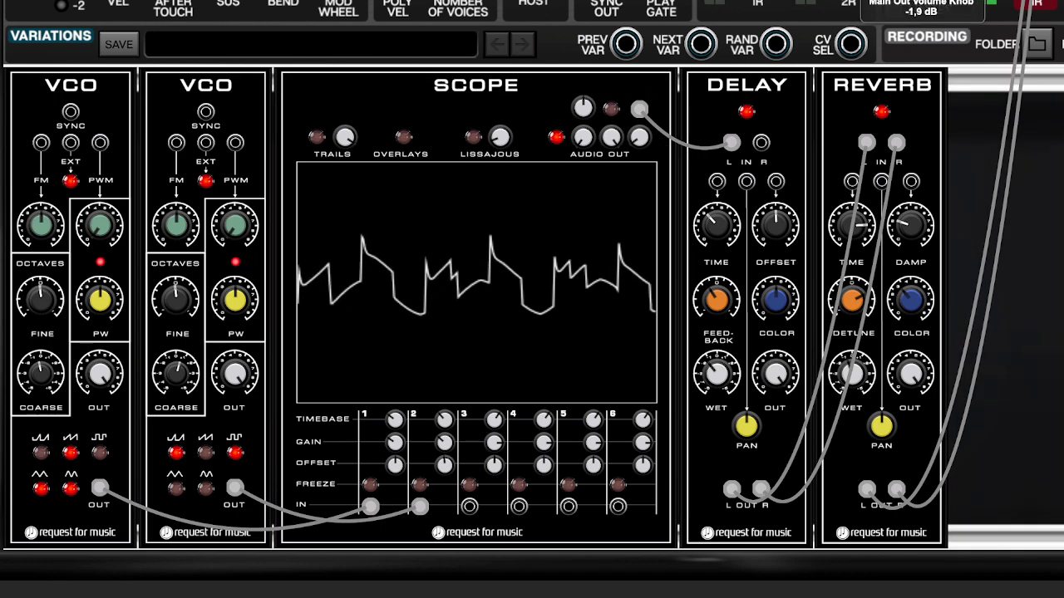
# - Adjust the scope's audio output level, set channel 1's gain to 0,06, and adjust channel 2's gain
pyautogui.moveTo(614, 139); pyautogui.dragTo(671, 445)
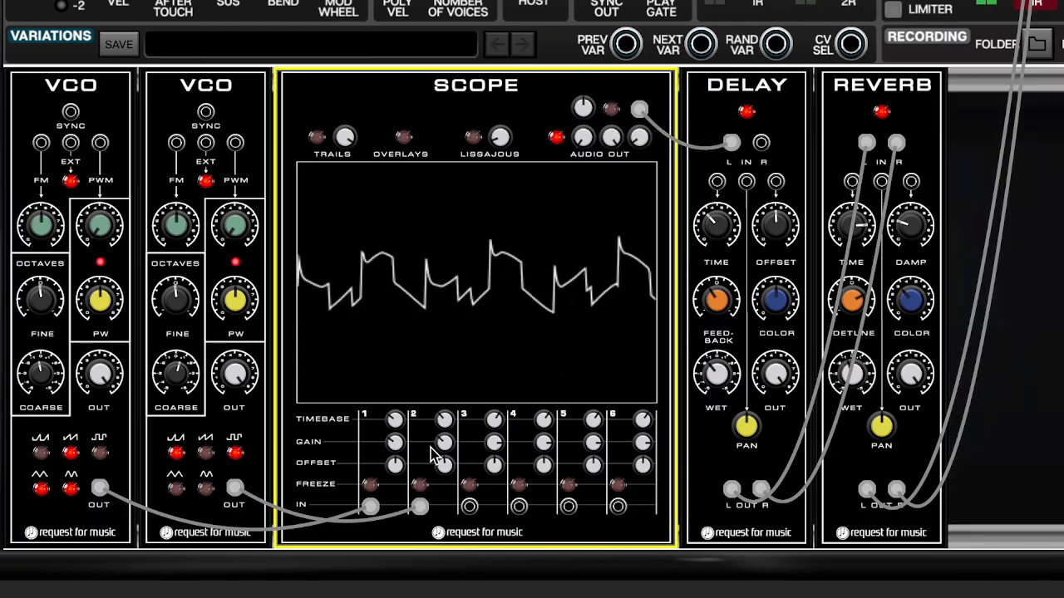
pyautogui.moveTo(397, 440)
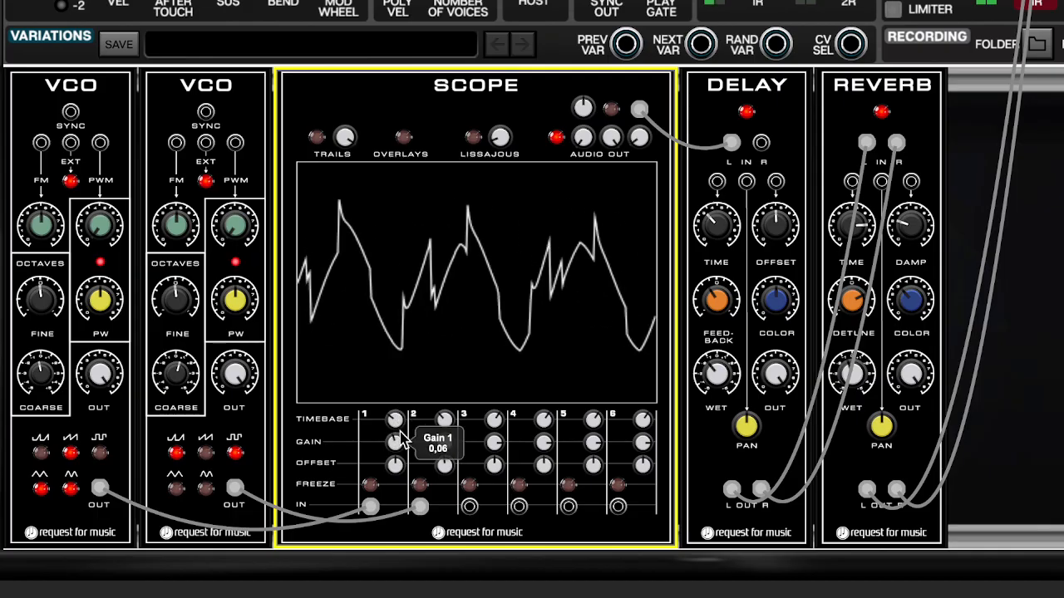
pyautogui.moveTo(443, 451)
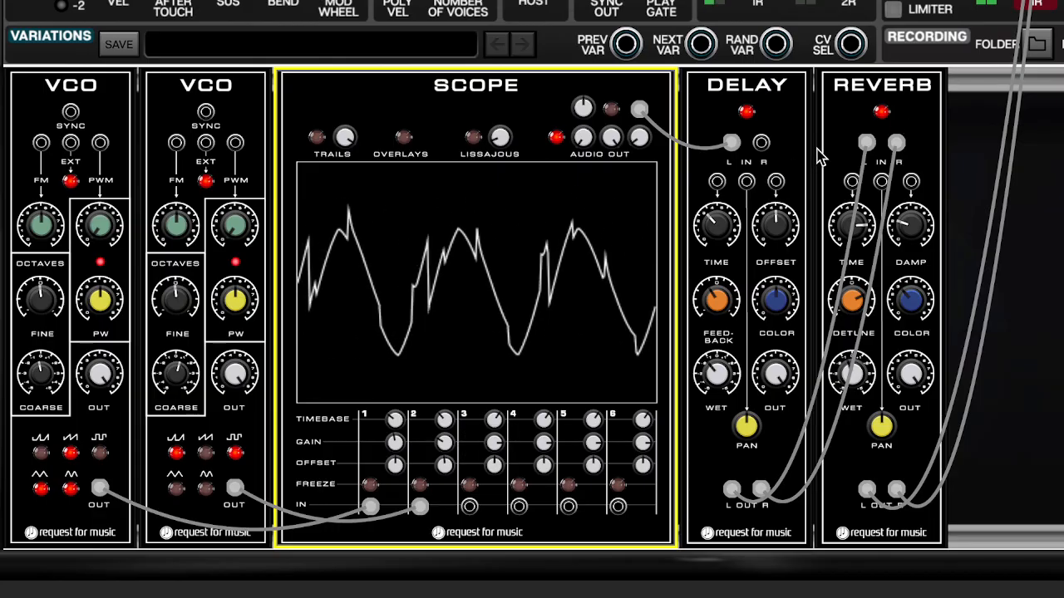
# - Try the scope's audio output functions in turn, including Product, Difference and RMS
pyautogui.click(583, 107)
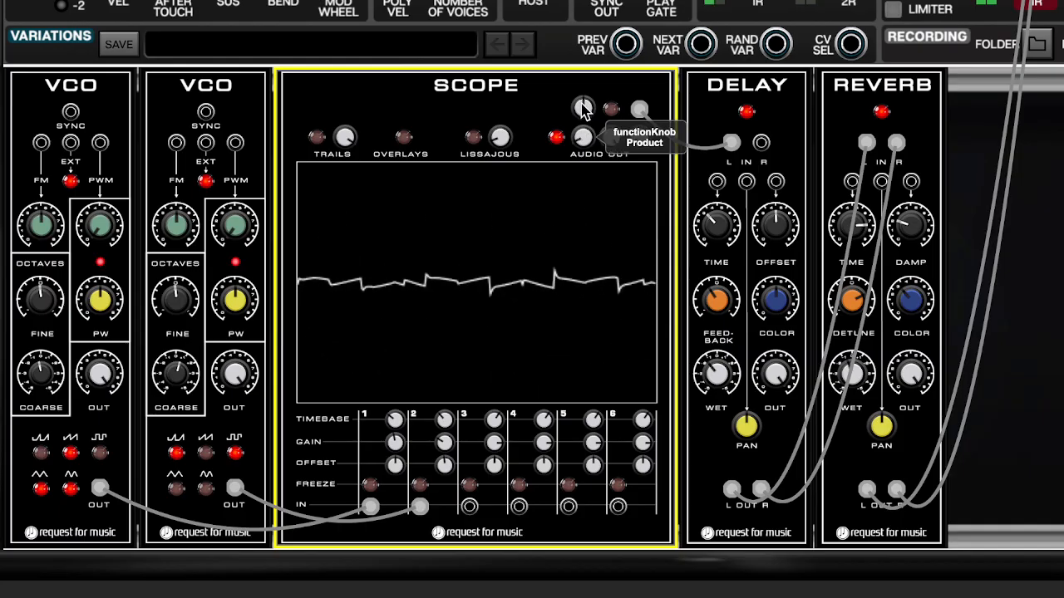
pyautogui.moveTo(583, 108); pyautogui.dragTo(583, 119)
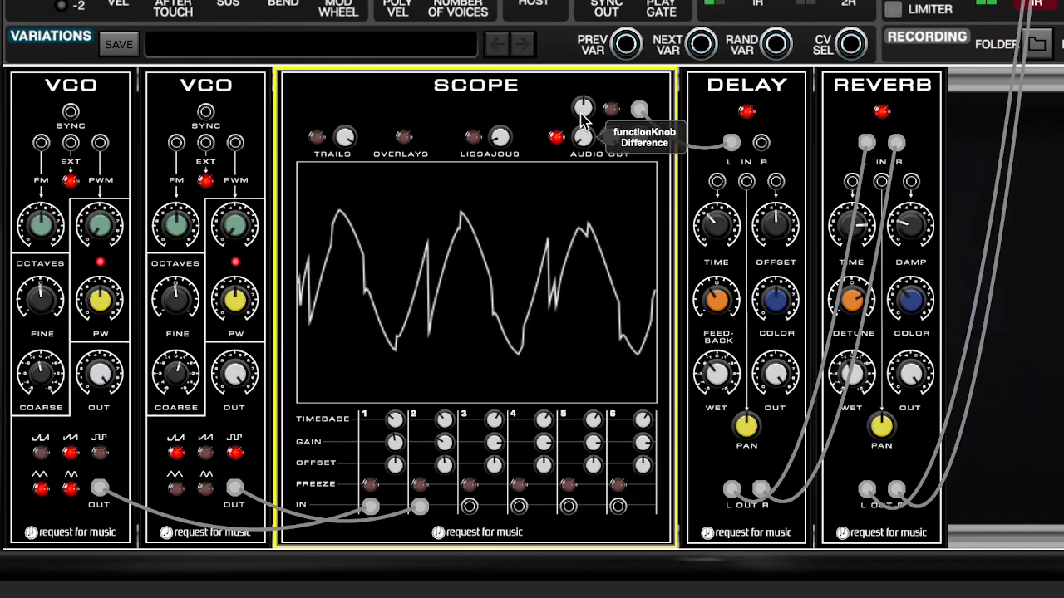
pyautogui.moveTo(582, 119); pyautogui.dragTo(582, 111)
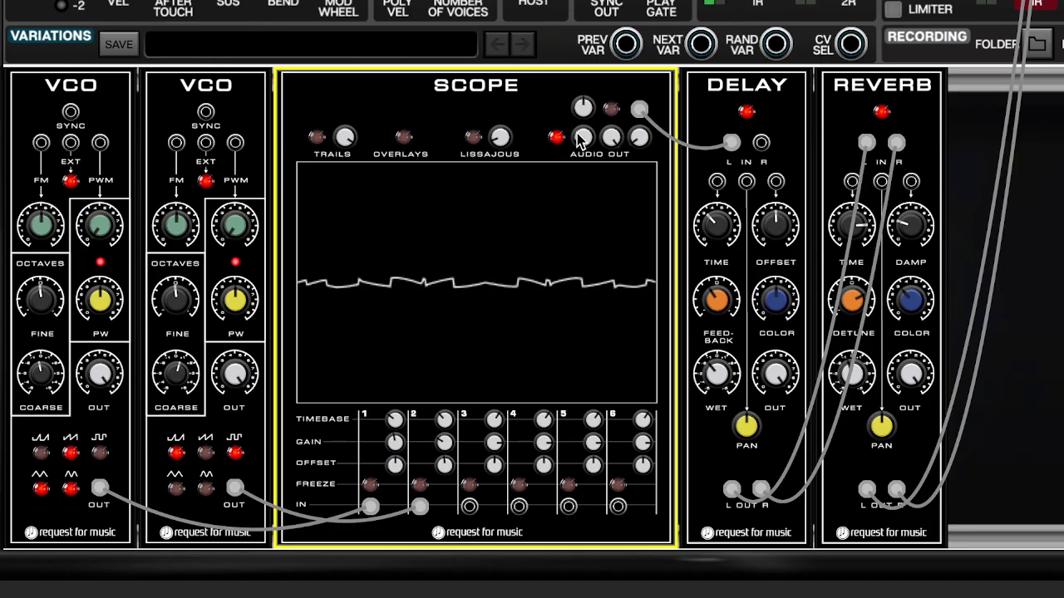
pyautogui.moveTo(578, 123); pyautogui.dragTo(582, 131)
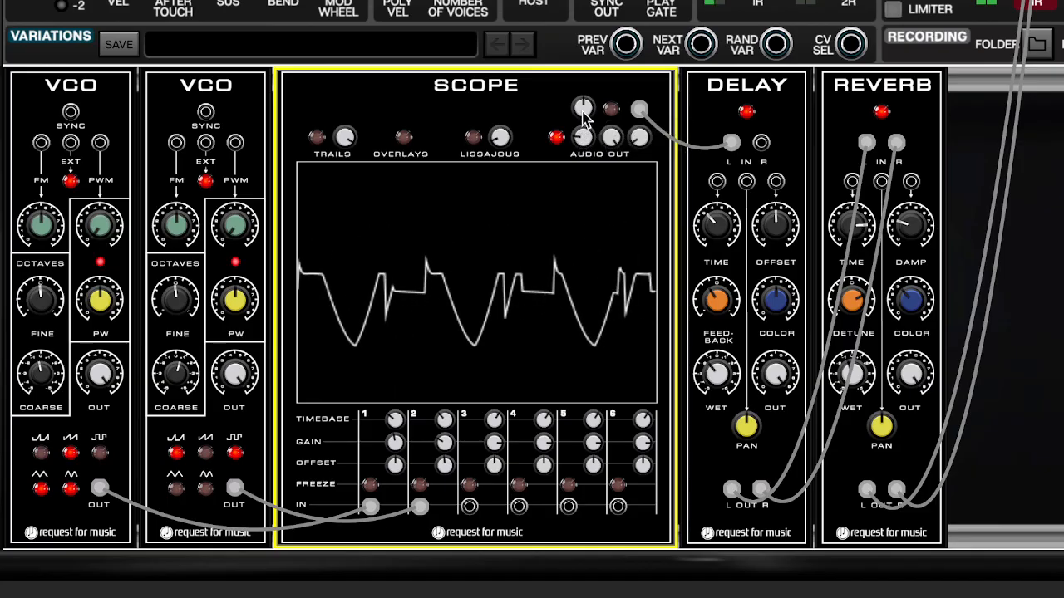
pyautogui.moveTo(584, 114); pyautogui.dragTo(586, 108)
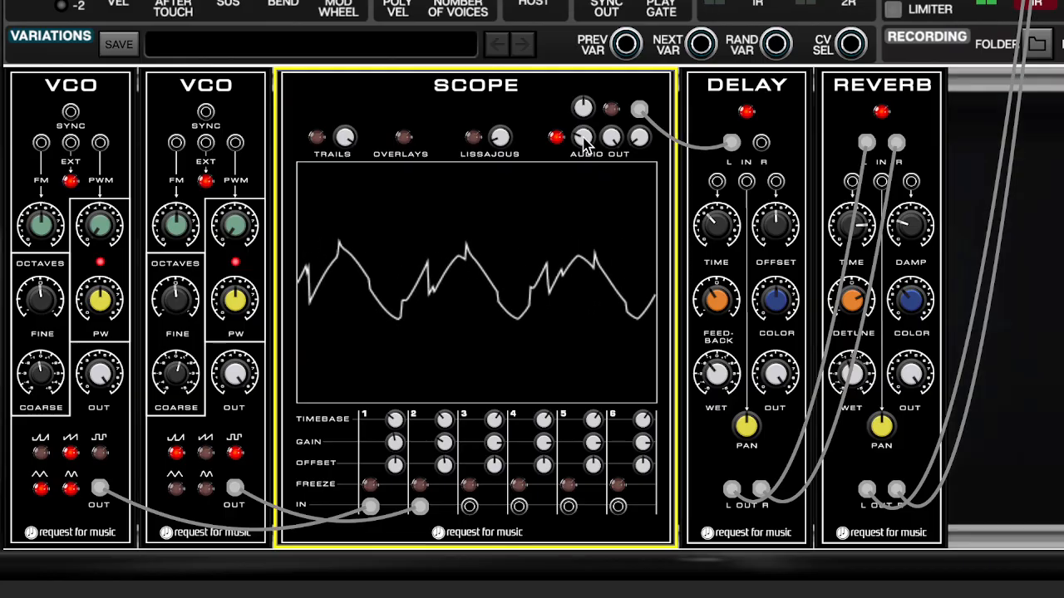
pyautogui.moveTo(582, 148); pyautogui.dragTo(586, 181)
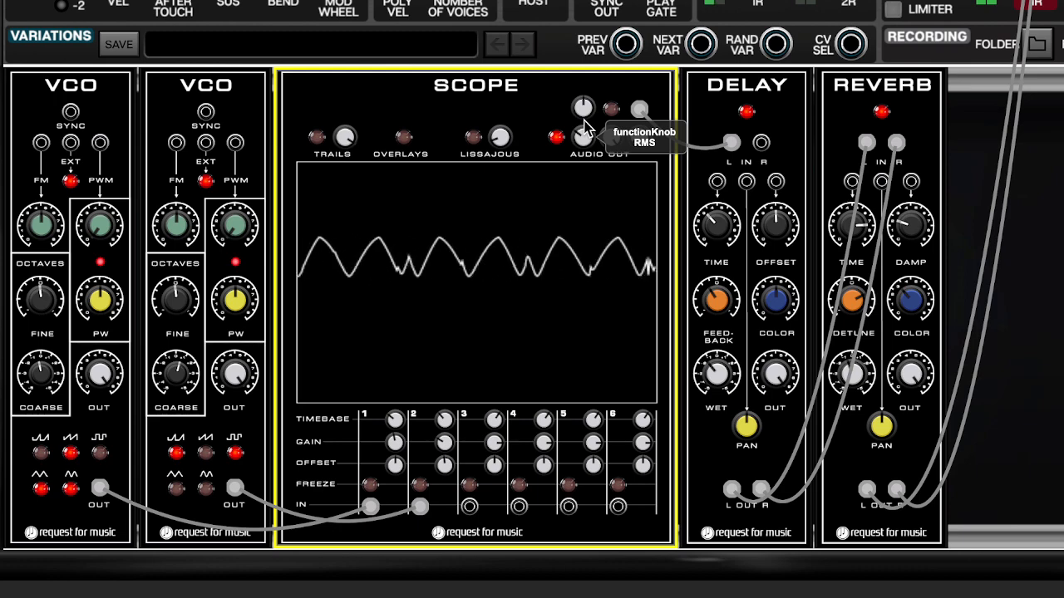
# - Compare RMS, XOR (Quantized) and Modulo as the audio output function, and leave it on Modulo
pyautogui.scroll(1, 588, 117)
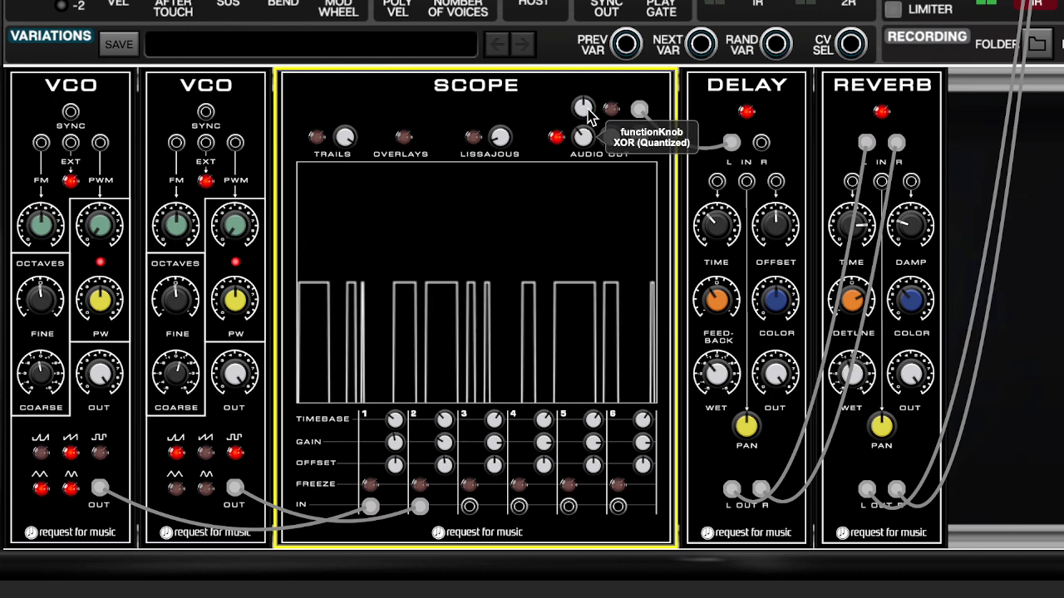
pyautogui.scroll(-1, 588, 117)
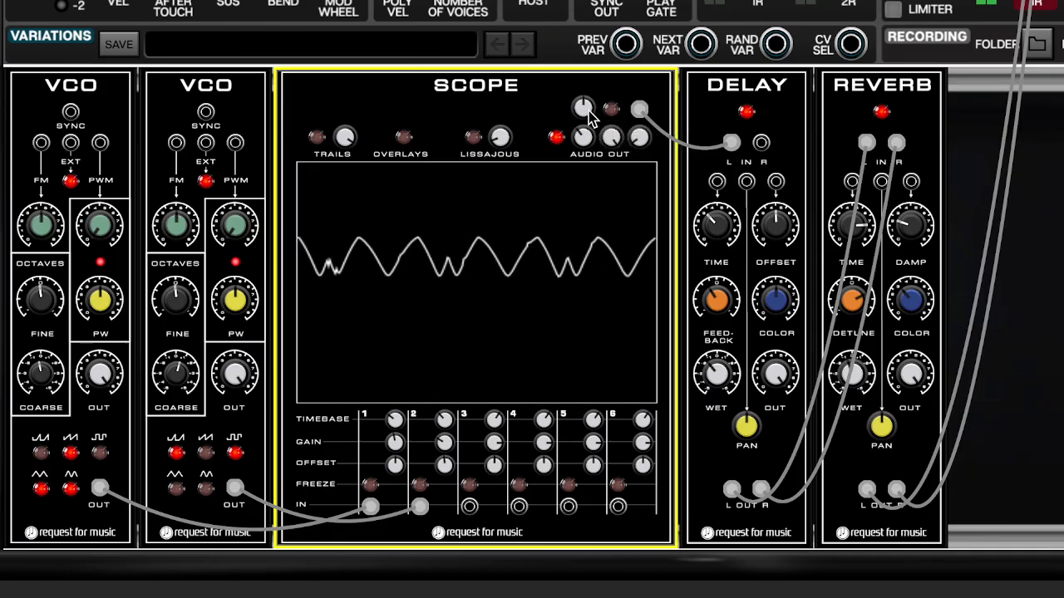
pyautogui.scroll(1, 587, 121)
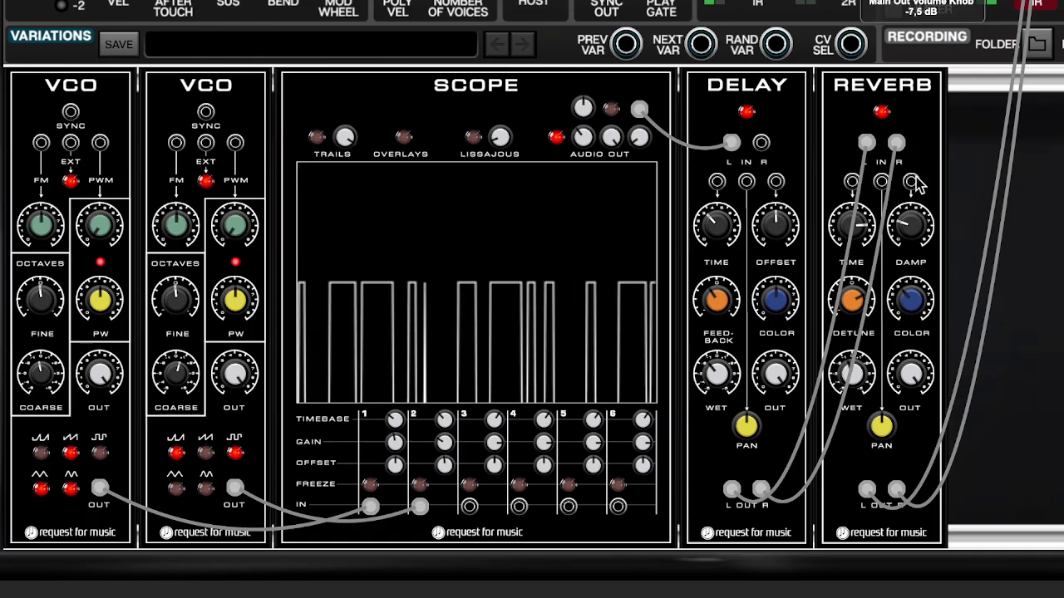
pyautogui.scroll(1, 584, 141)
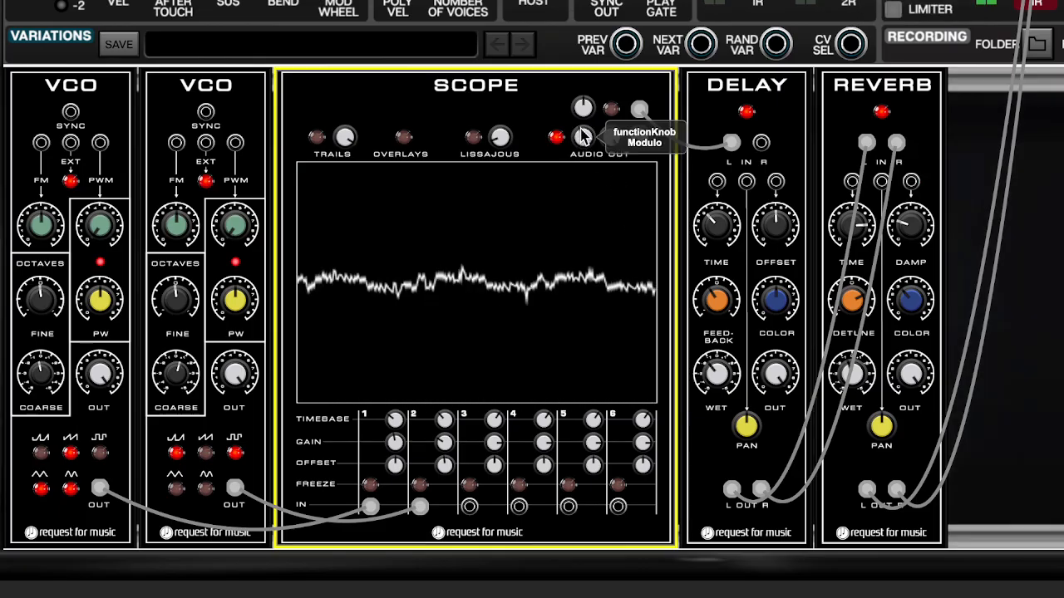
pyautogui.scroll(-1, 584, 141)
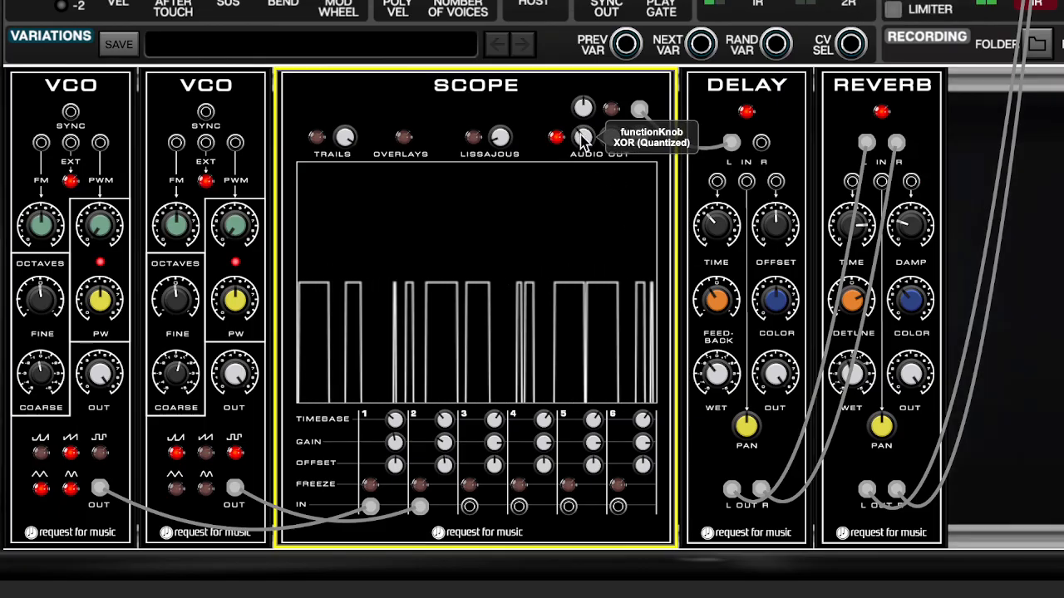
pyautogui.scroll(1, 582, 133)
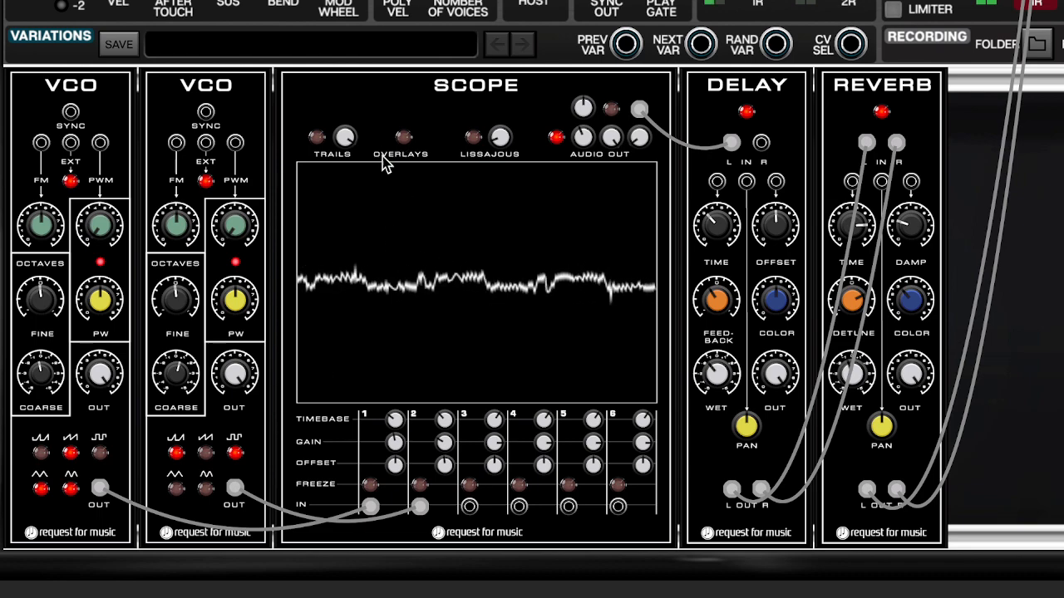
# - Patch cables into the EXT inputs of both VCOs
pyautogui.click(206, 144)
pyautogui.click(71, 143)
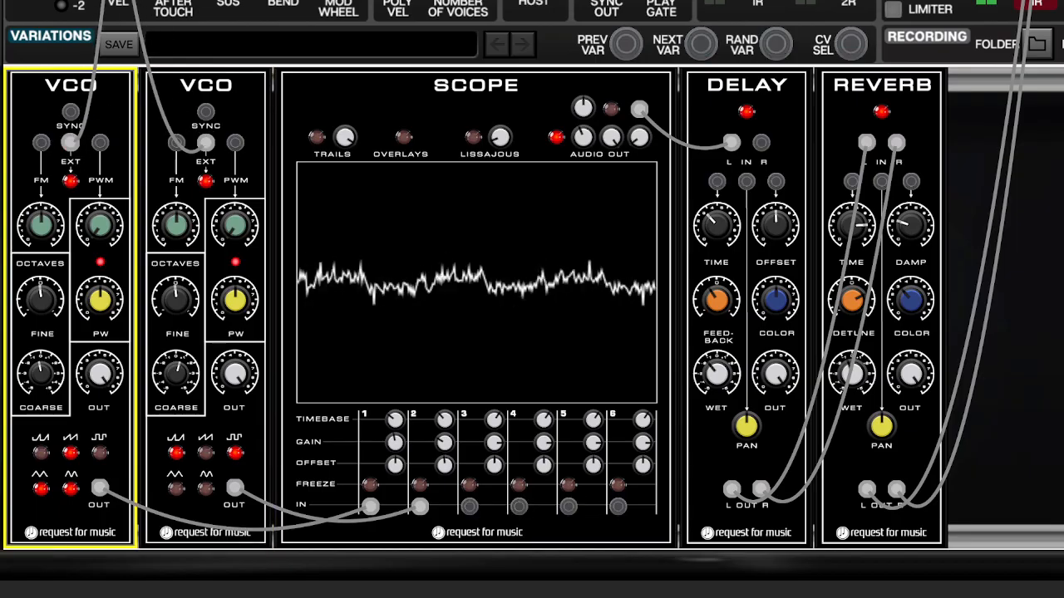
pyautogui.moveTo(71, 143); pyautogui.dragTo(111, 1)
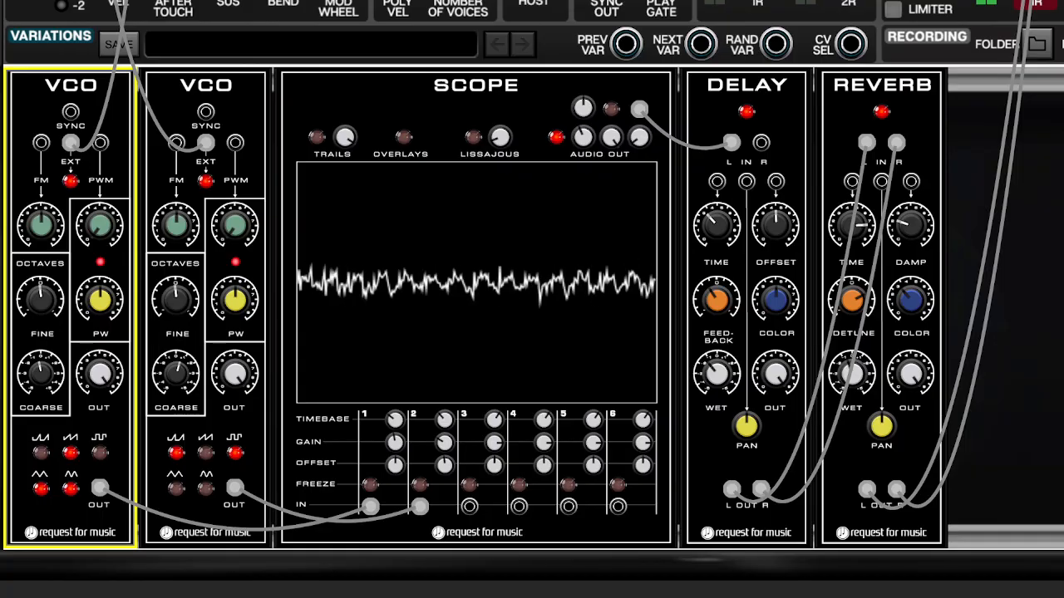
# - Adjust the main output volume, set channel 2's gain to 0,02, and raise channel 1's gain to 0,12
pyautogui.click(924, 1)
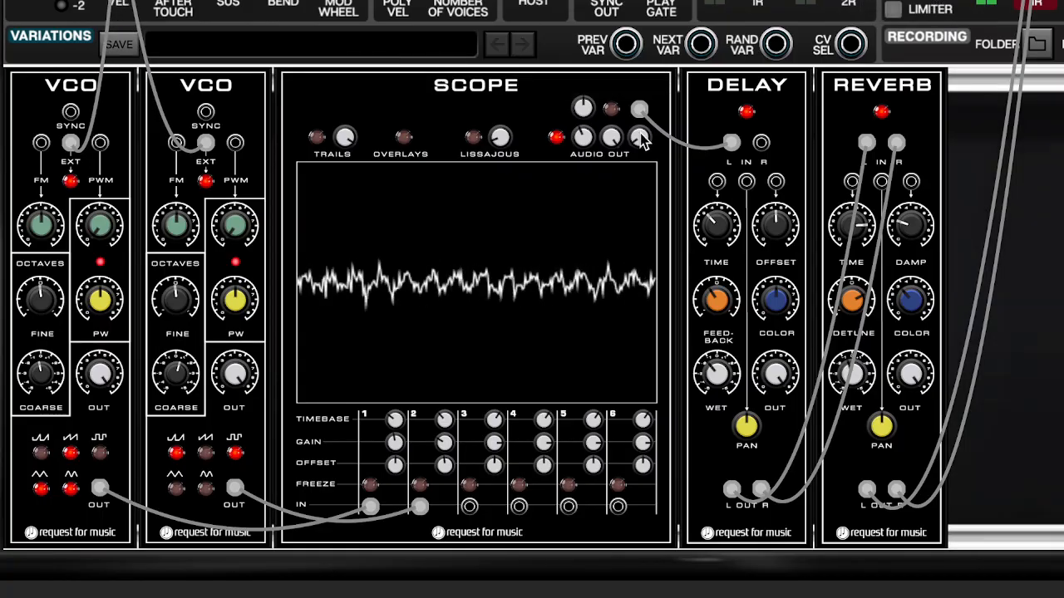
pyautogui.click(447, 441)
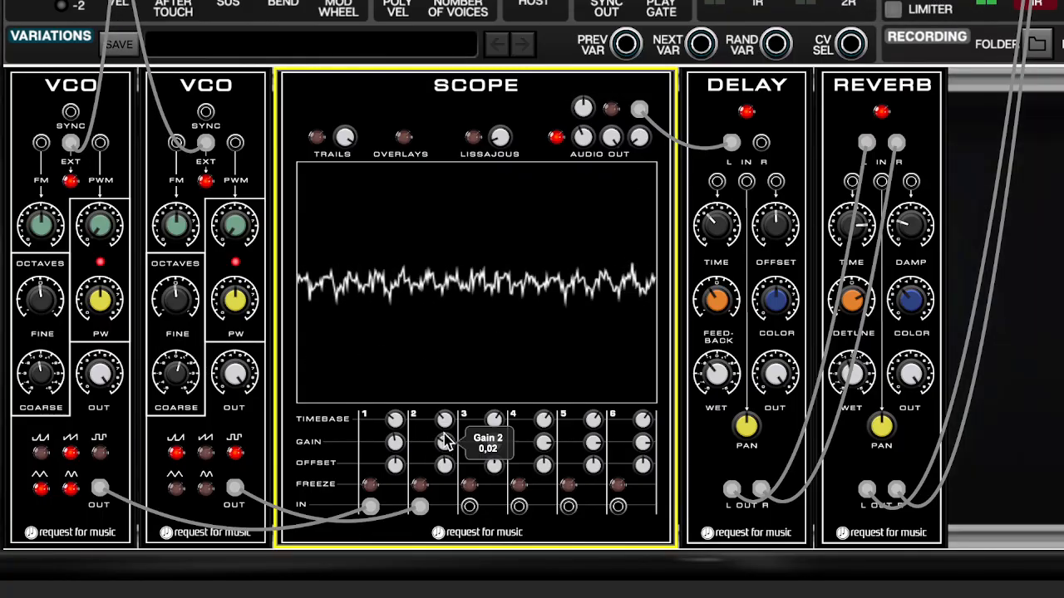
pyautogui.moveTo(395, 447); pyautogui.dragTo(395, 422)
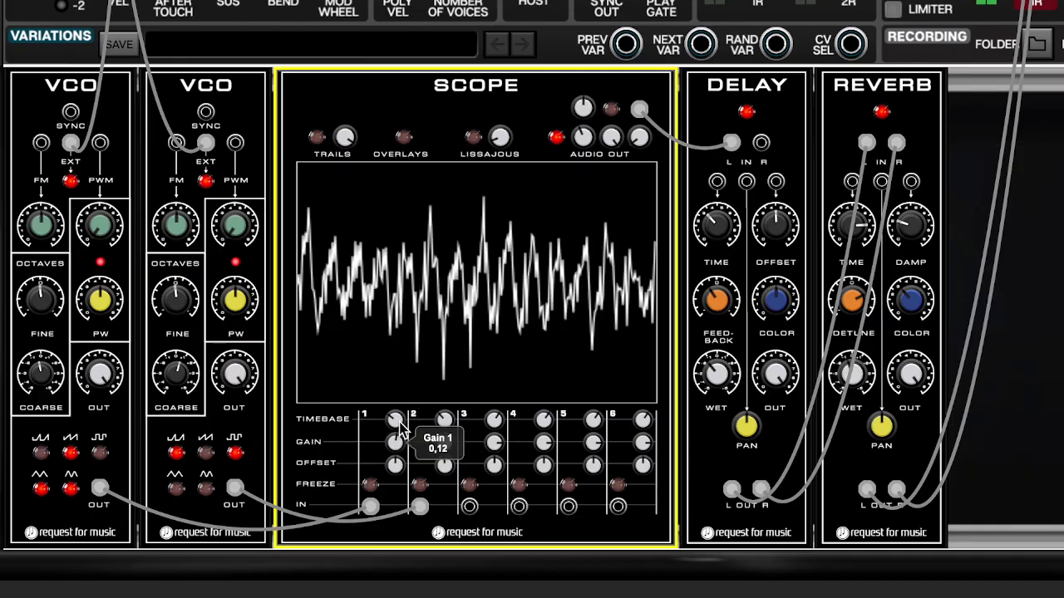
pyautogui.moveTo(402, 426)
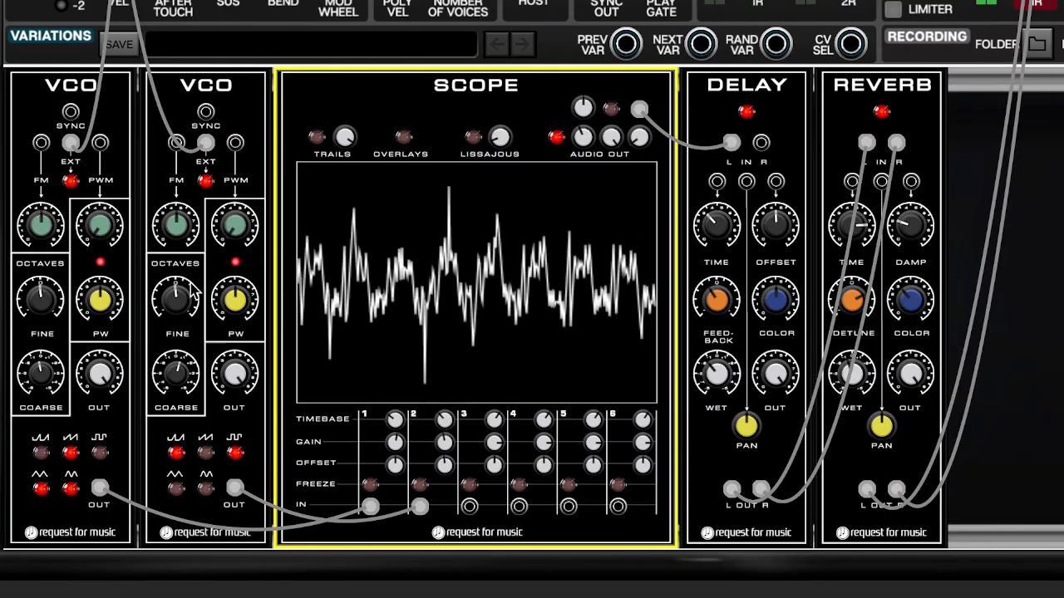
# - Raise the second VCO's coarse tuning, set its fine tune to about -0,15, and lower the first VCO's coarse tuning below -1,52
pyautogui.click(185, 374)
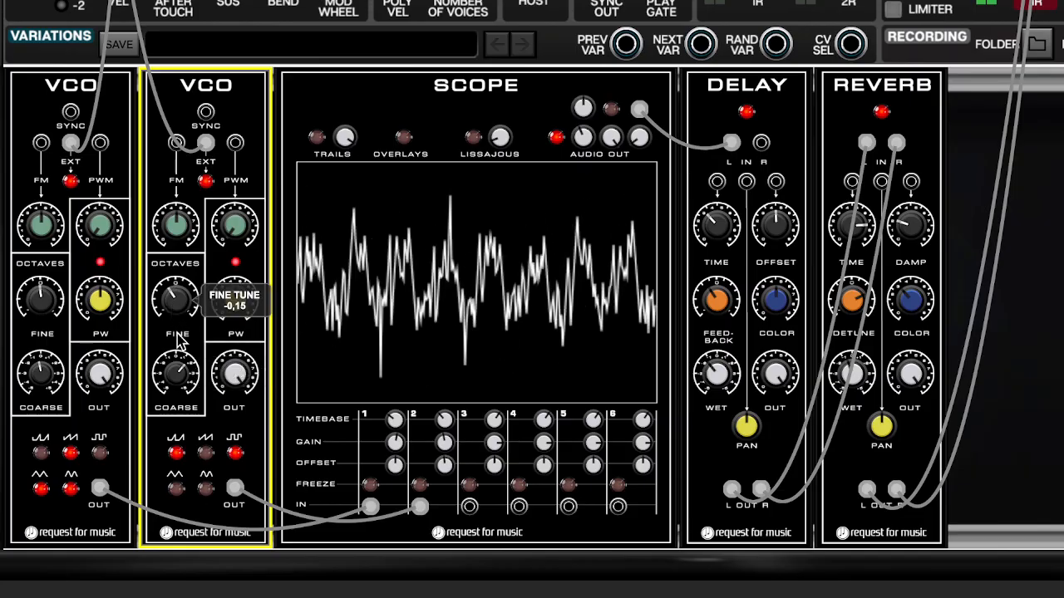
pyautogui.click(55, 404)
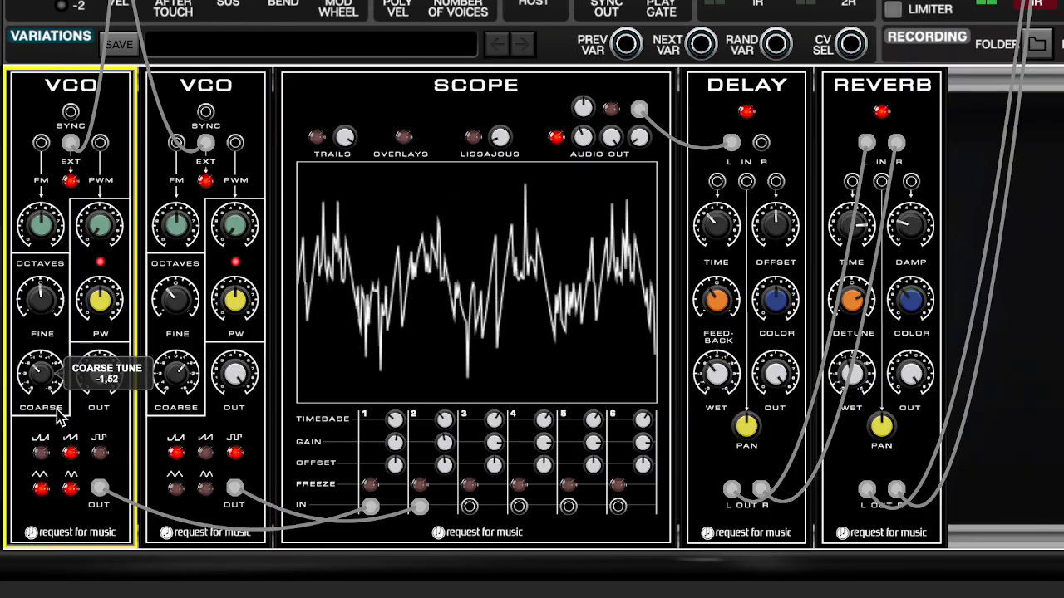
pyautogui.moveTo(55, 403); pyautogui.dragTo(73, 440)
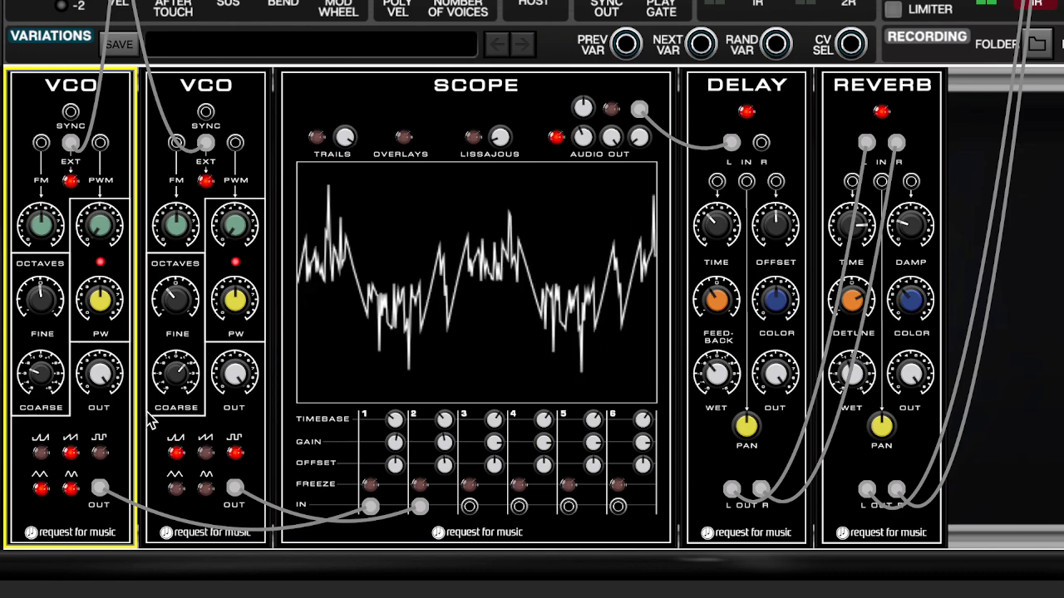
# - Switch the audio output function away from Modulo, reduce the audio output level, and adjust channel 2's gain
pyautogui.click(586, 134)
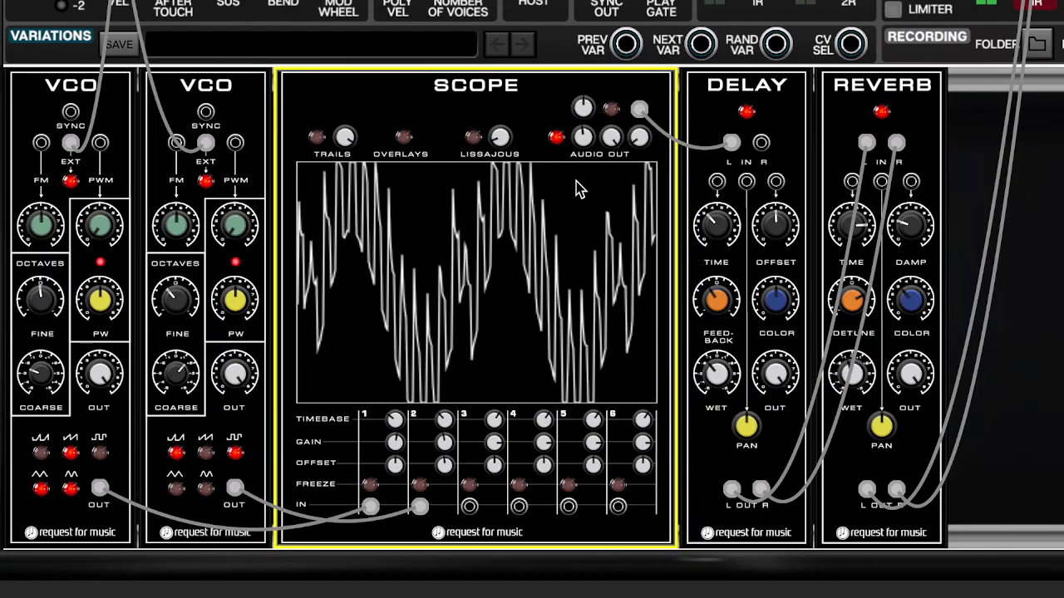
pyautogui.moveTo(612, 140); pyautogui.dragTo(625, 285)
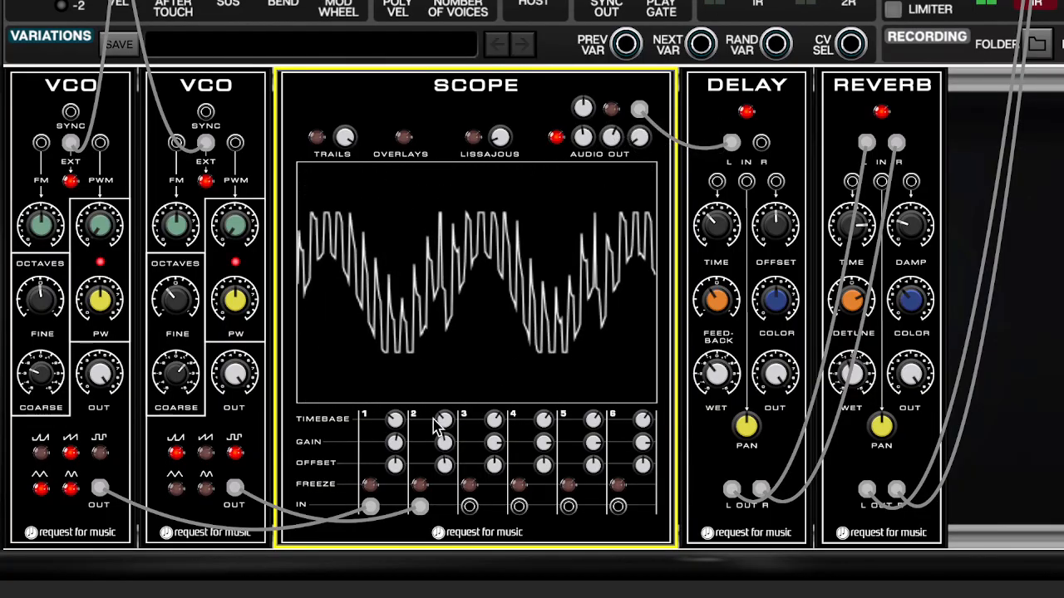
pyautogui.moveTo(443, 441); pyautogui.dragTo(444, 463)
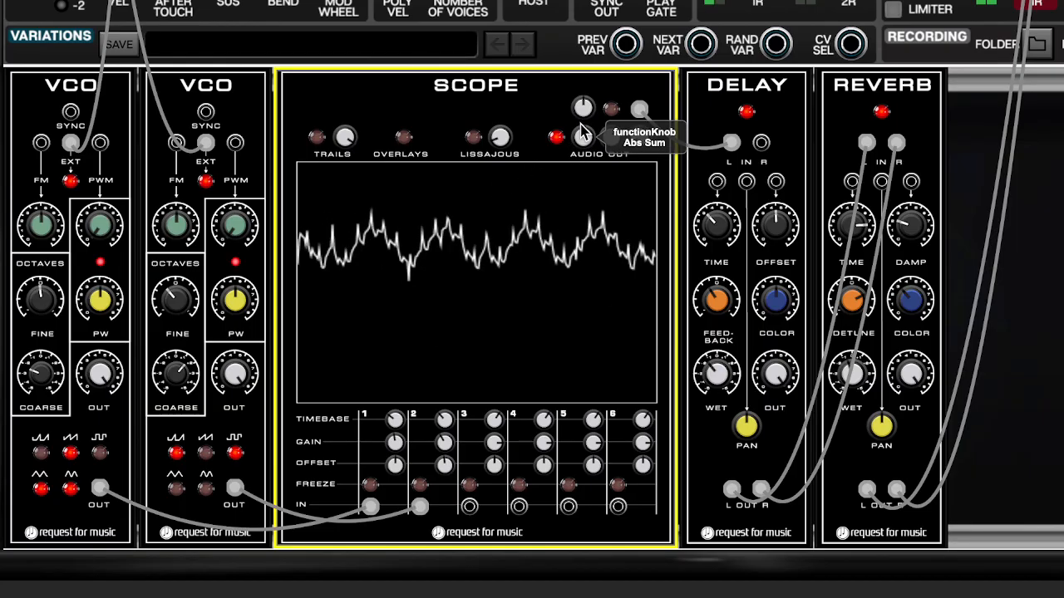
# - Cycle the scope's audio output function through further modes beyond Abs Sum, including Flip Polarity, and back toward the first modes
pyautogui.moveTo(581, 124); pyautogui.dragTo(586, 36)
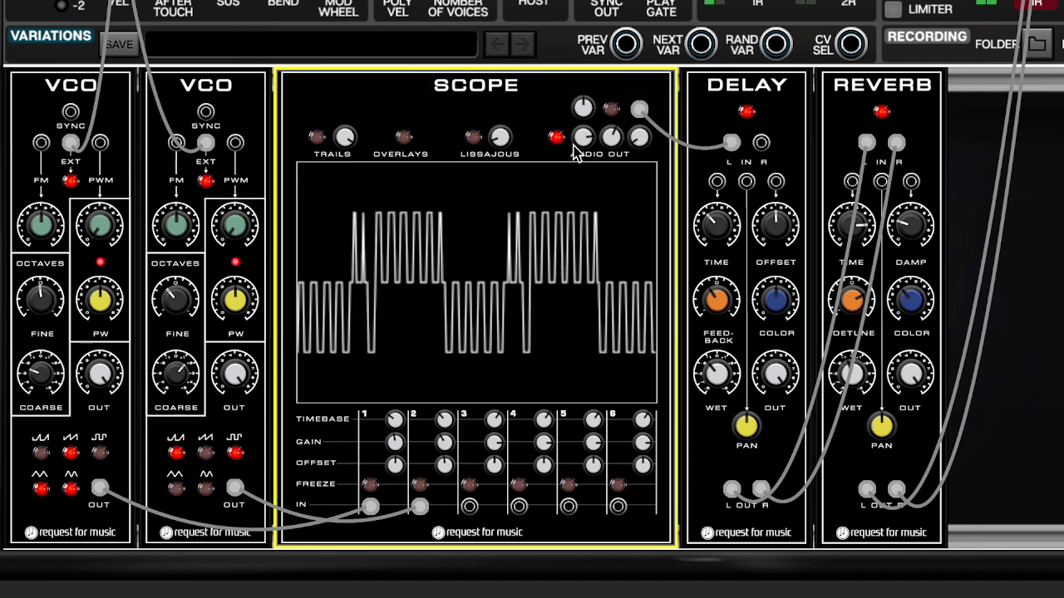
pyautogui.moveTo(577, 143); pyautogui.dragTo(580, 133)
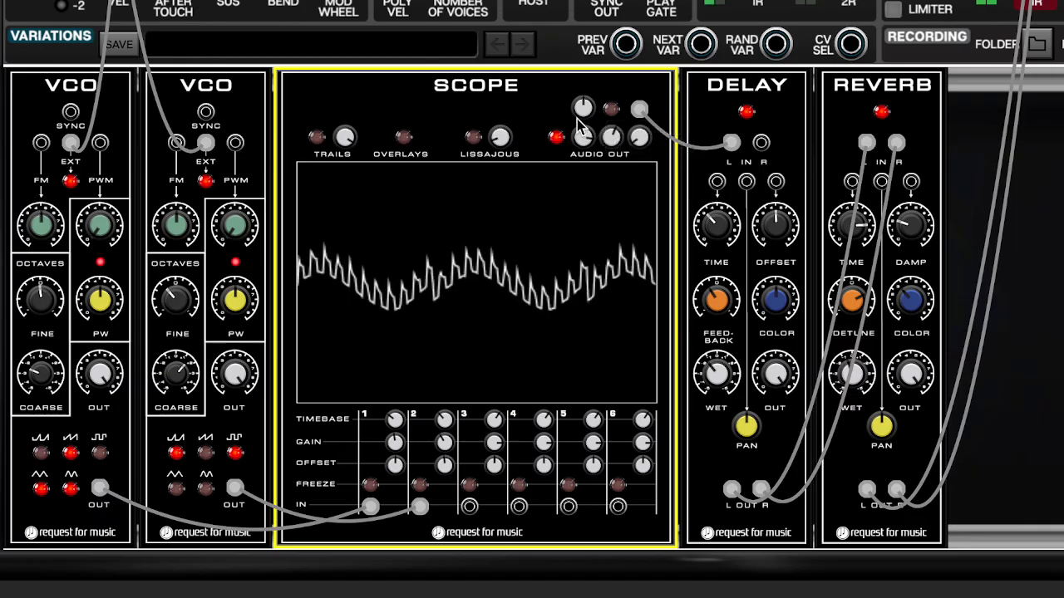
pyautogui.moveTo(580, 118); pyautogui.dragTo(578, 115)
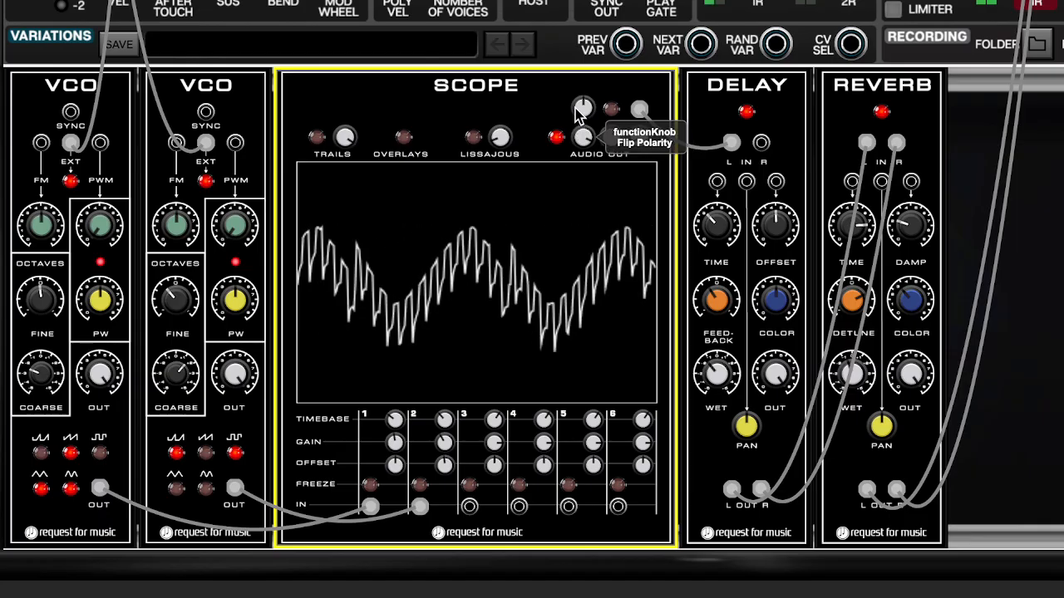
pyautogui.moveTo(575, 98); pyautogui.dragTo(572, 92)
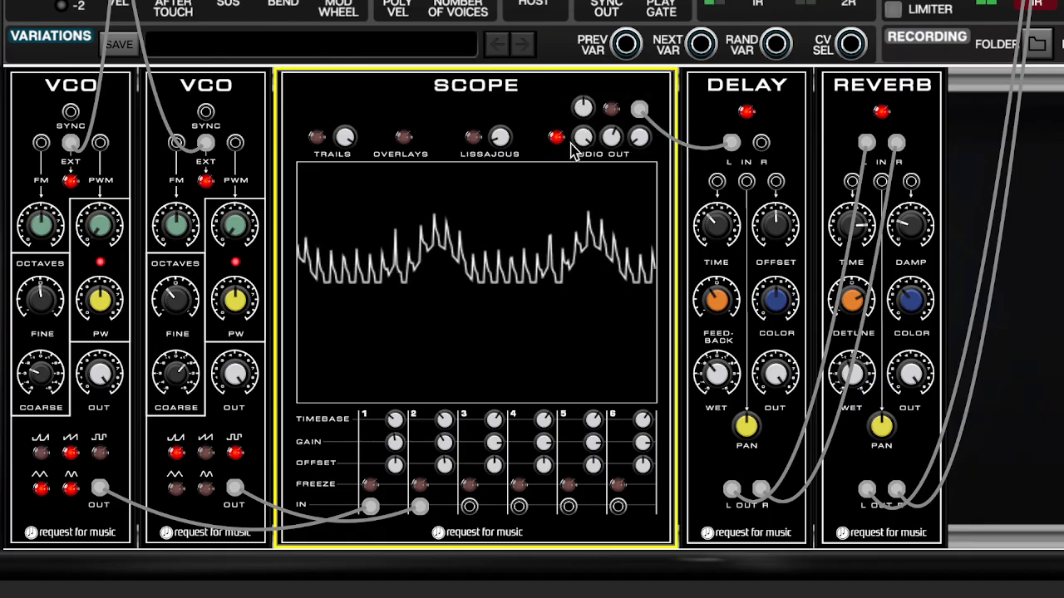
pyautogui.moveTo(580, 143); pyautogui.dragTo(659, 493)
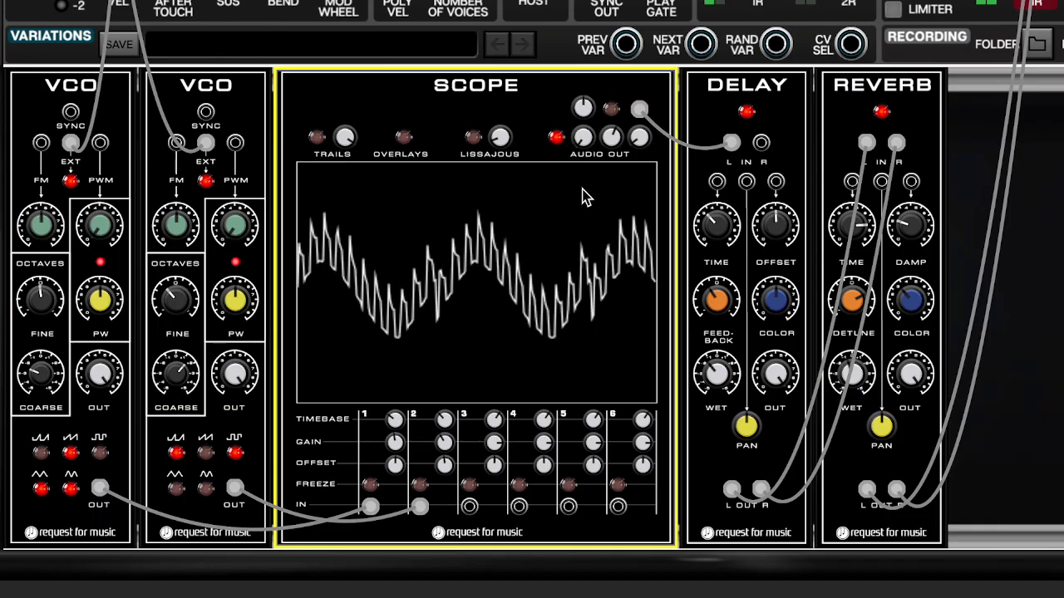
# - Turn off the scope's audio output and lower the main output volume
pyautogui.click(556, 142)
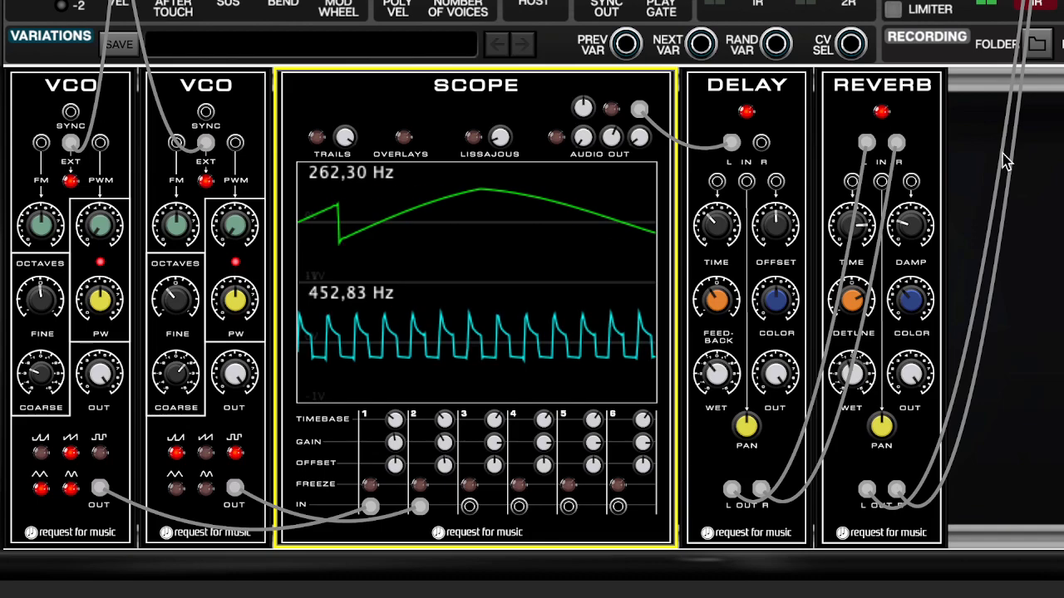
pyautogui.moveTo(929, 1); pyautogui.dragTo(938, 144)
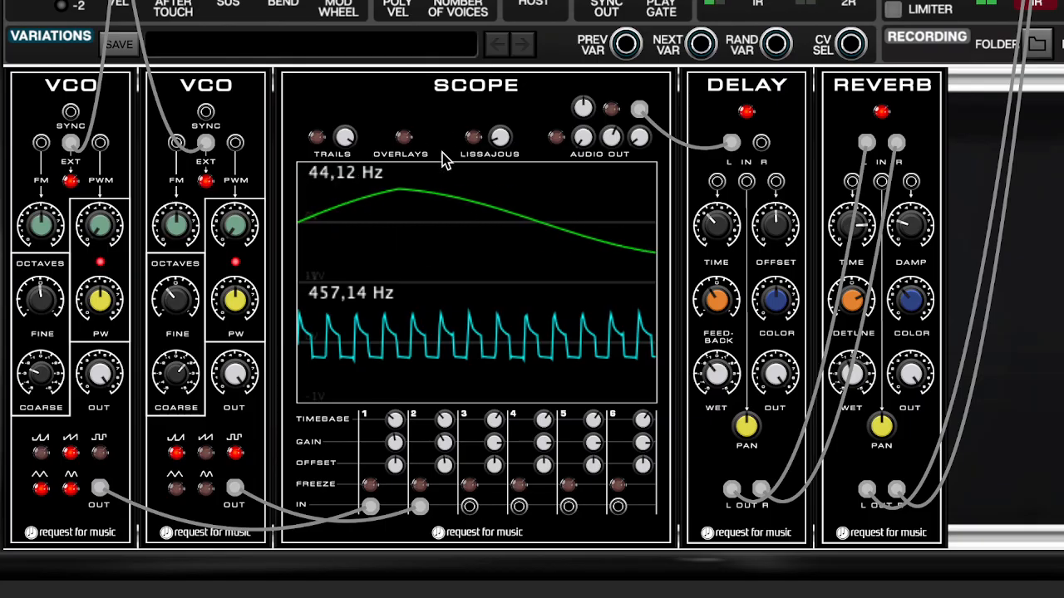
# - Enable trails on the scope and lower the trail fade speed below 0,83
pyautogui.click(316, 136)
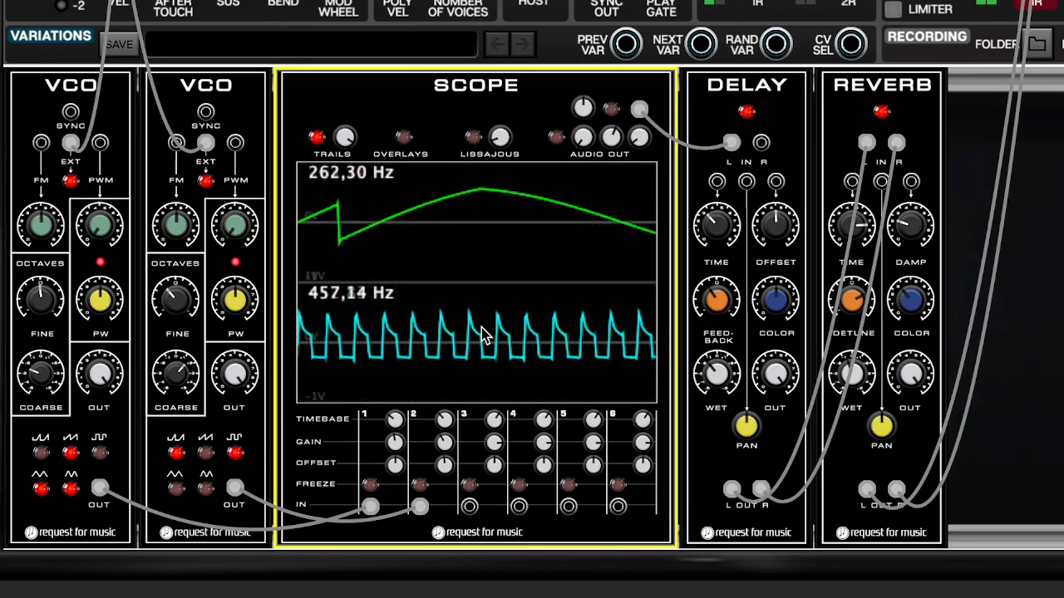
pyautogui.moveTo(352, 136); pyautogui.dragTo(359, 181)
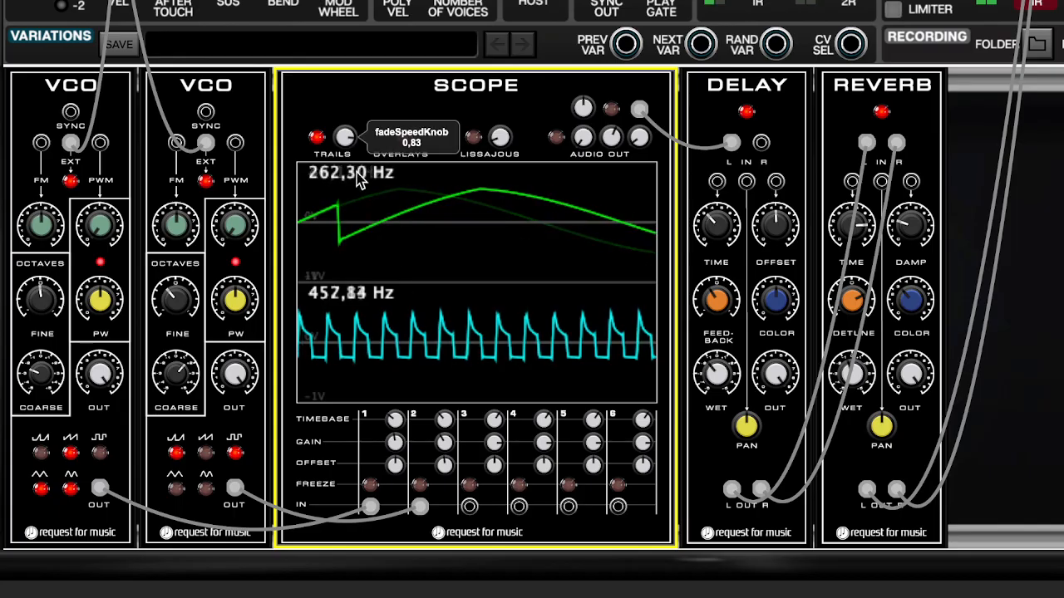
pyautogui.moveTo(377, 266); pyautogui.dragTo(394, 310)
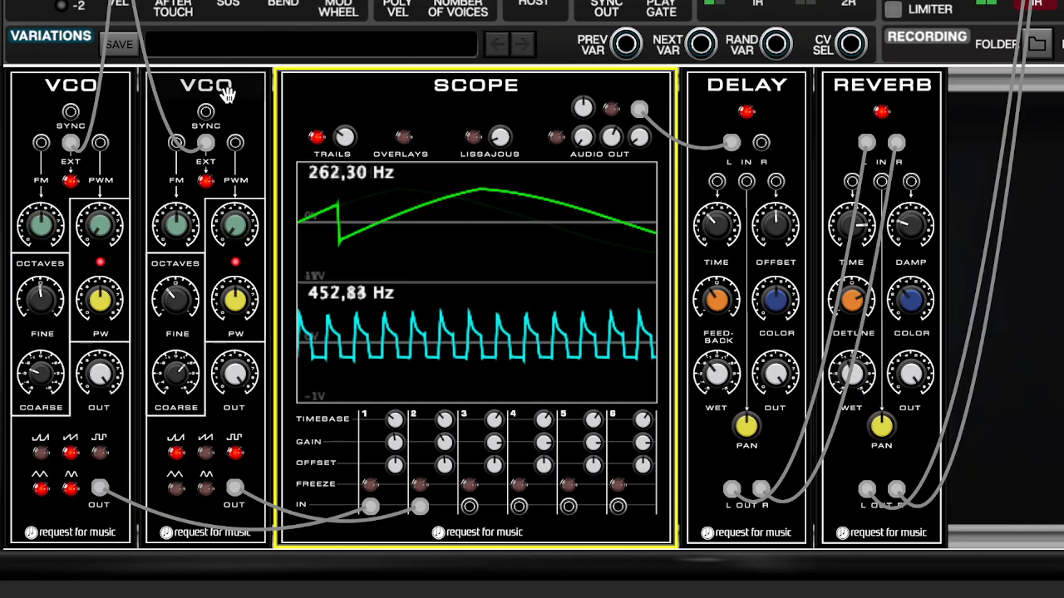
# - Duplicate the second VCO beside itself and patch the copy's output into scope channel 3
pyautogui.moveTo(223, 91); pyautogui.dragTo(358, 85)
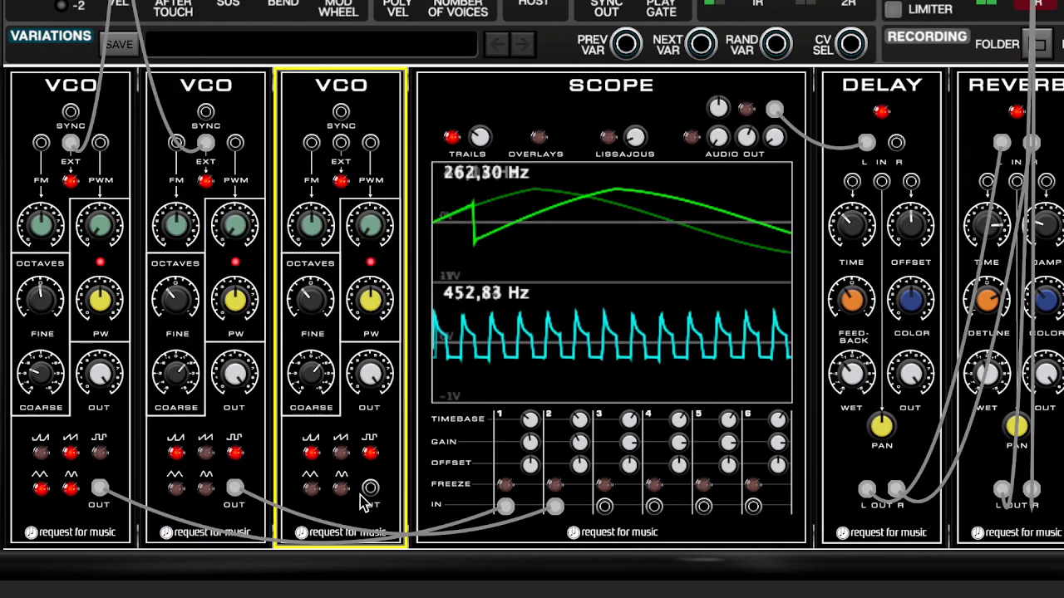
pyautogui.moveTo(385, 526); pyautogui.dragTo(604, 506)
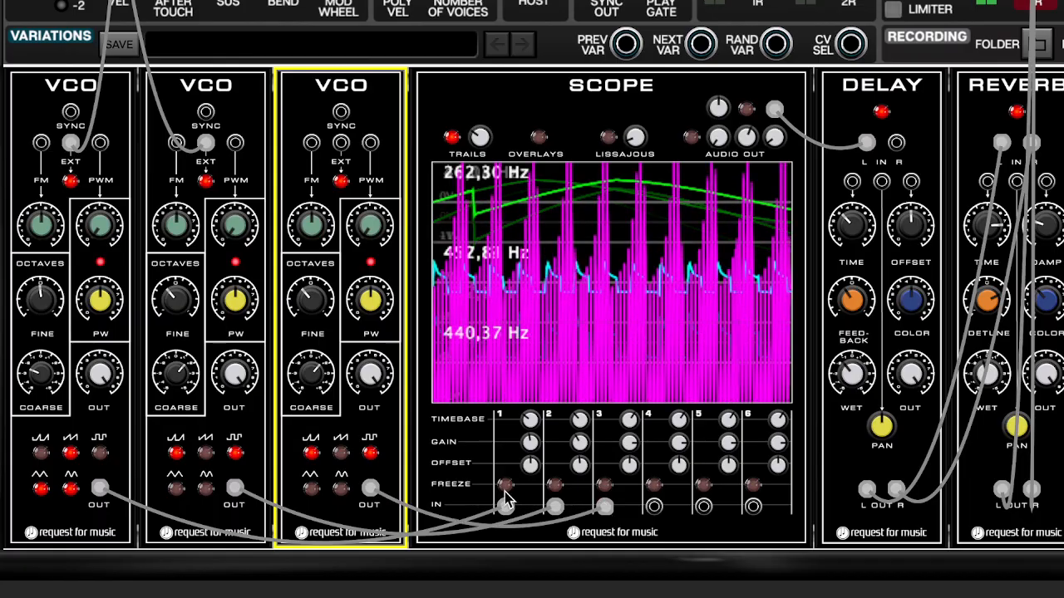
# - Lower the third VCO's output level and channel 3's gain and timebase, and raise the first VCO's coarse tuning
pyautogui.moveTo(369, 374); pyautogui.dragTo(396, 576)
pyautogui.moveTo(629, 442); pyautogui.dragTo(646, 513)
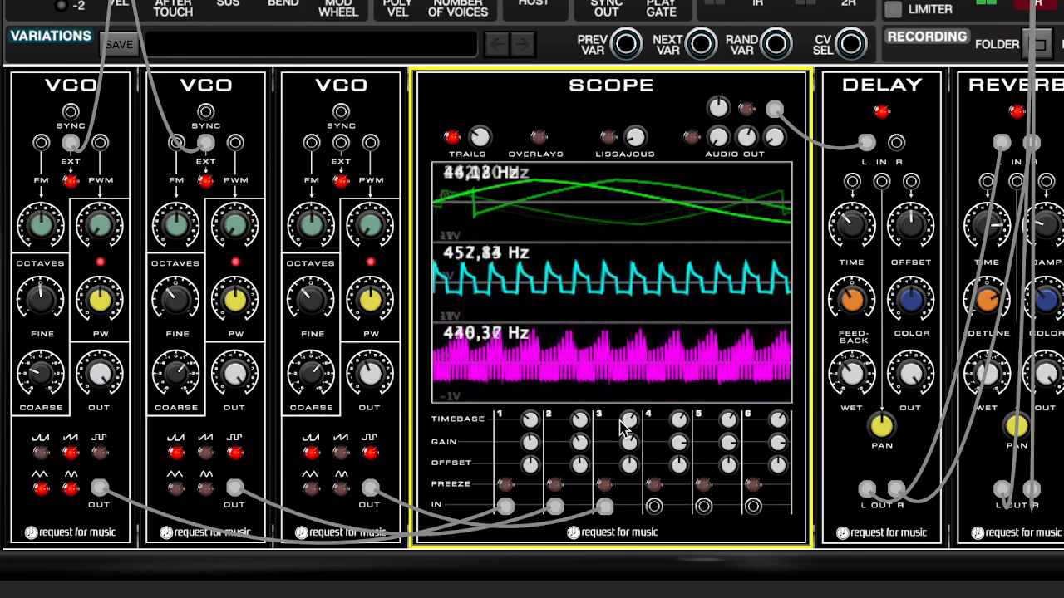
pyautogui.moveTo(629, 432); pyautogui.dragTo(656, 516)
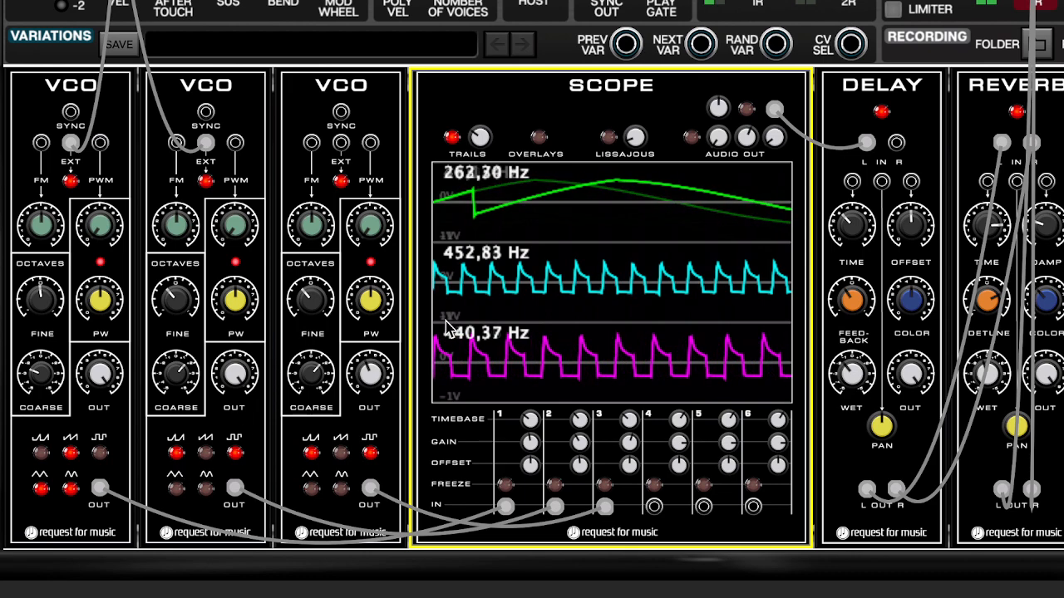
pyautogui.moveTo(46, 376); pyautogui.dragTo(53, 295)
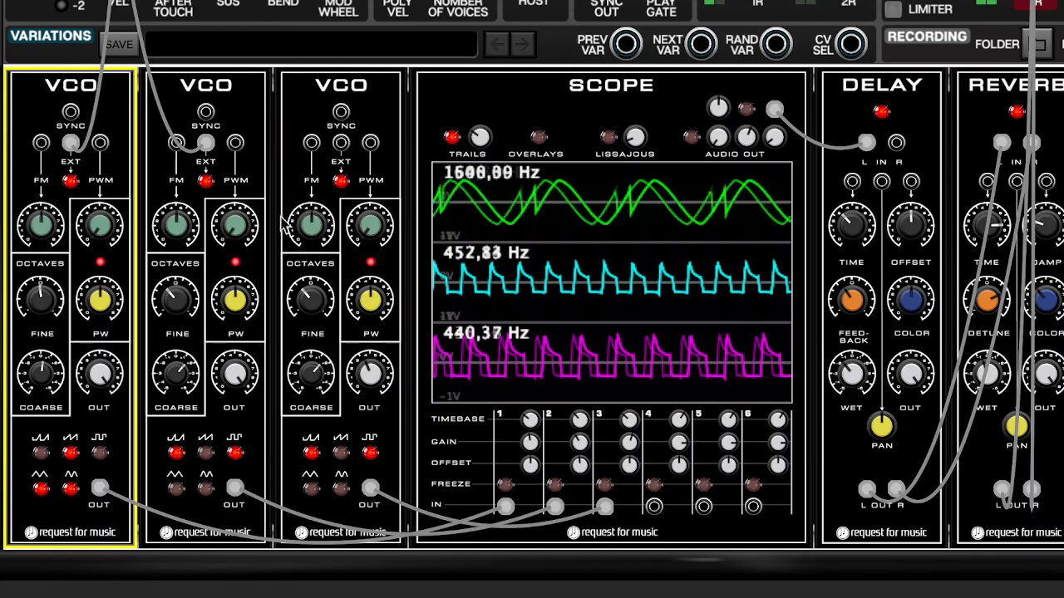
# - Set the audio output function to Max and turn the scope's audio output on
pyautogui.click(718, 140)
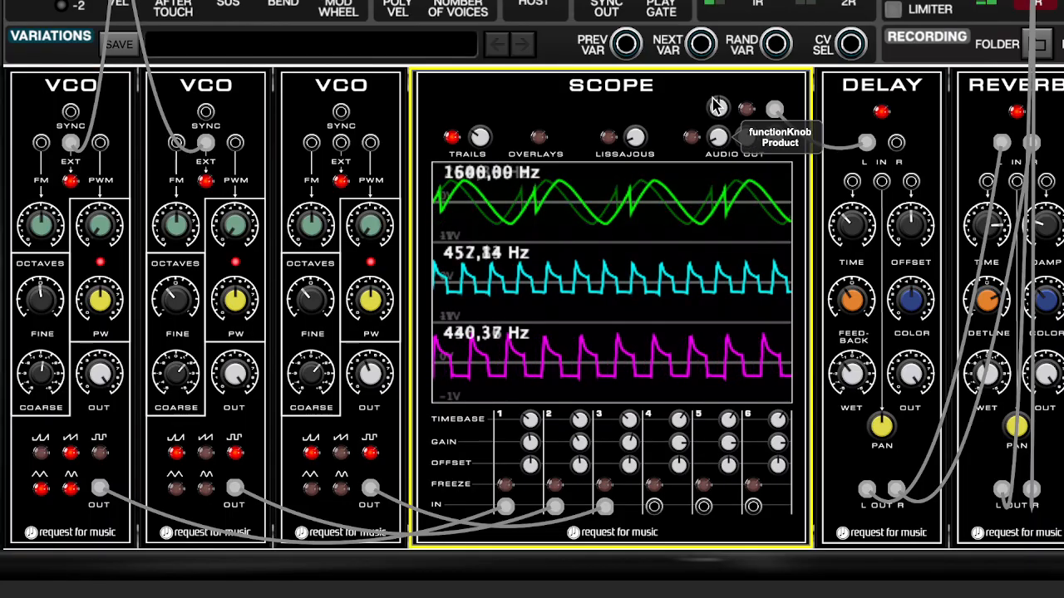
pyautogui.moveTo(715, 101); pyautogui.dragTo(711, 82)
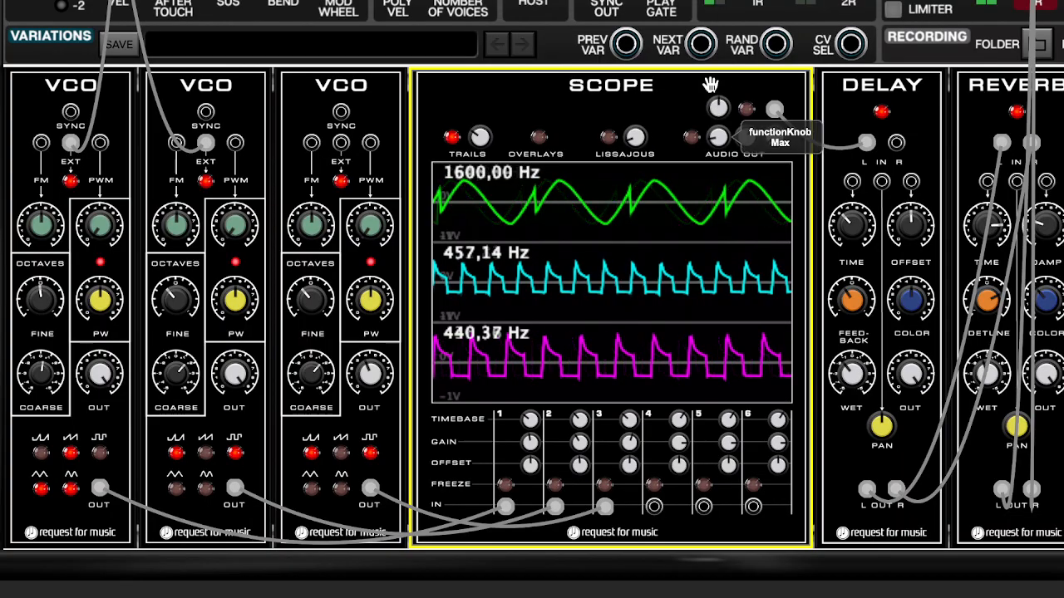
pyautogui.click(690, 138)
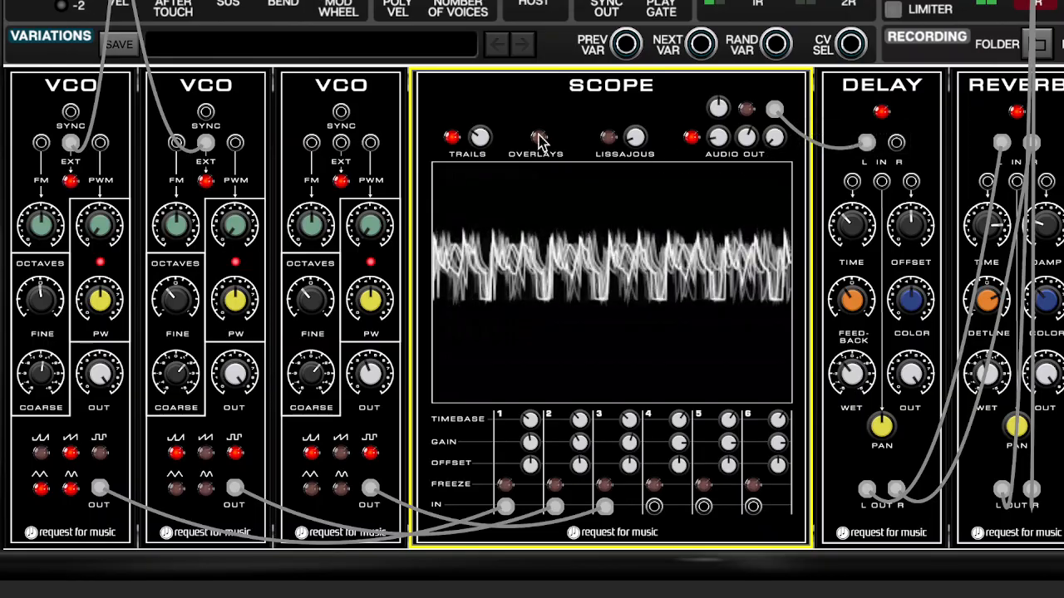
# - Set the trail fade speed to 0,17, and switch off both the trails and the audio output
pyautogui.moveTo(475, 137); pyautogui.dragTo(485, 186)
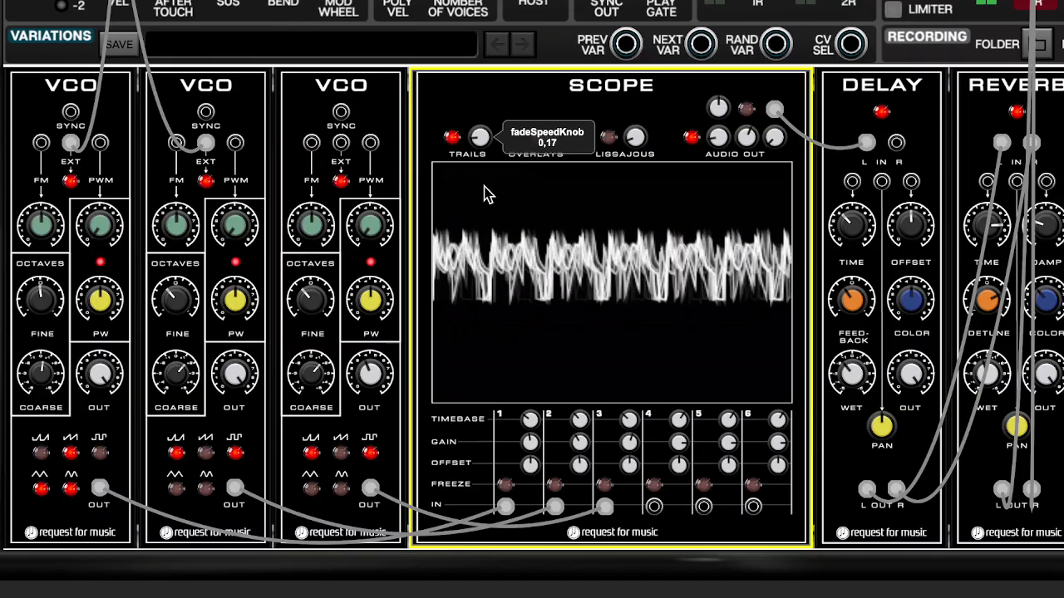
pyautogui.click(451, 138)
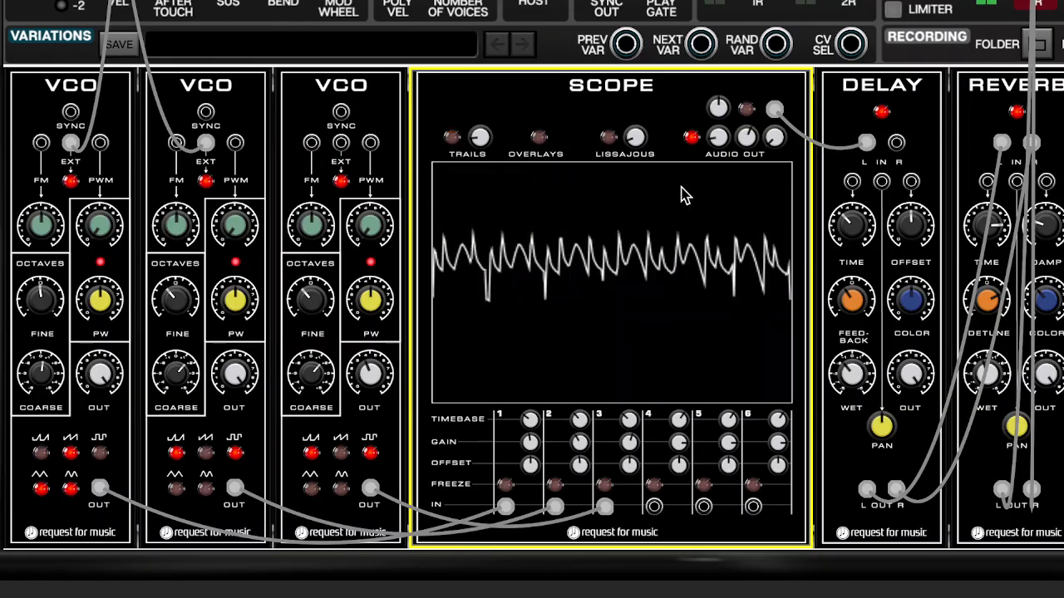
pyautogui.click(691, 137)
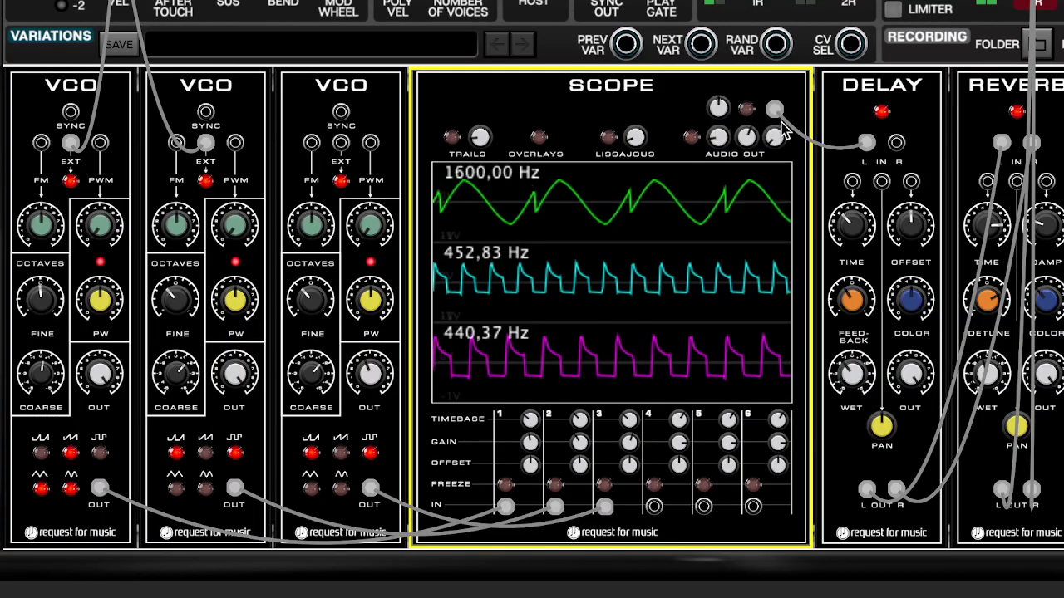